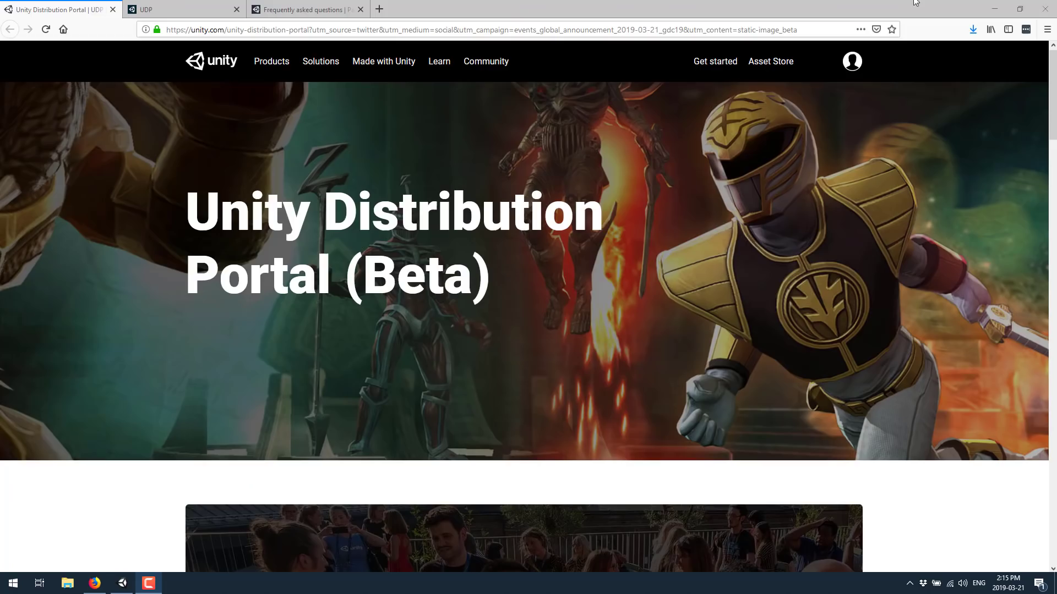
# Scroll the UDP landing page to 'Create once, publish everywhere' and the UDP stores list (JioGamesStore, Catappult, MOO Store)
pyautogui.click(660, 185)
pyautogui.scroll(-8, 659, 184)
pyautogui.scroll(-3, 654, 190)
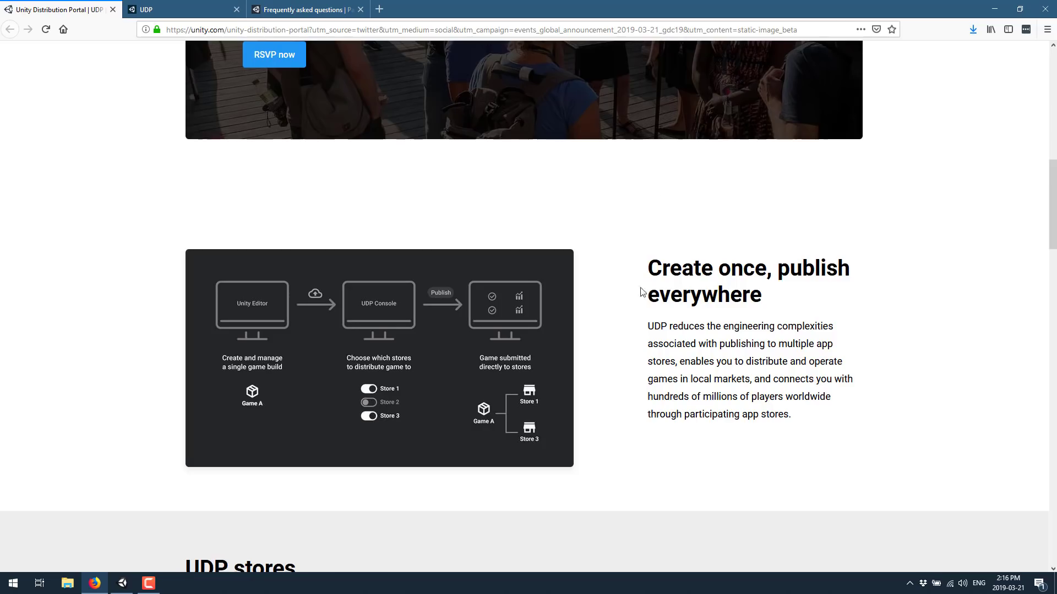
pyautogui.scroll(-1, 790, 340)
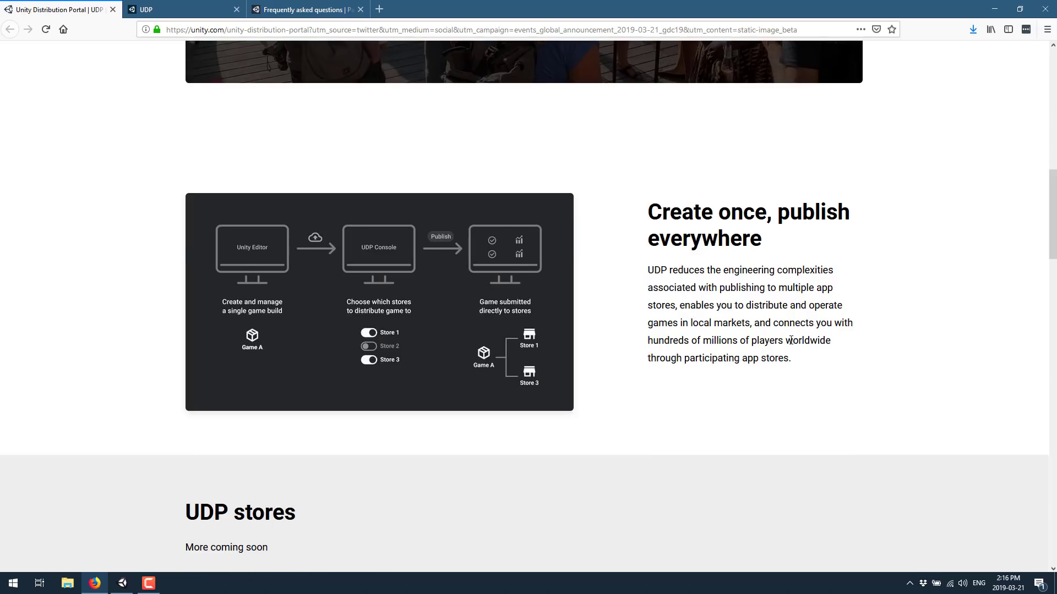
pyautogui.scroll(-1, 790, 340)
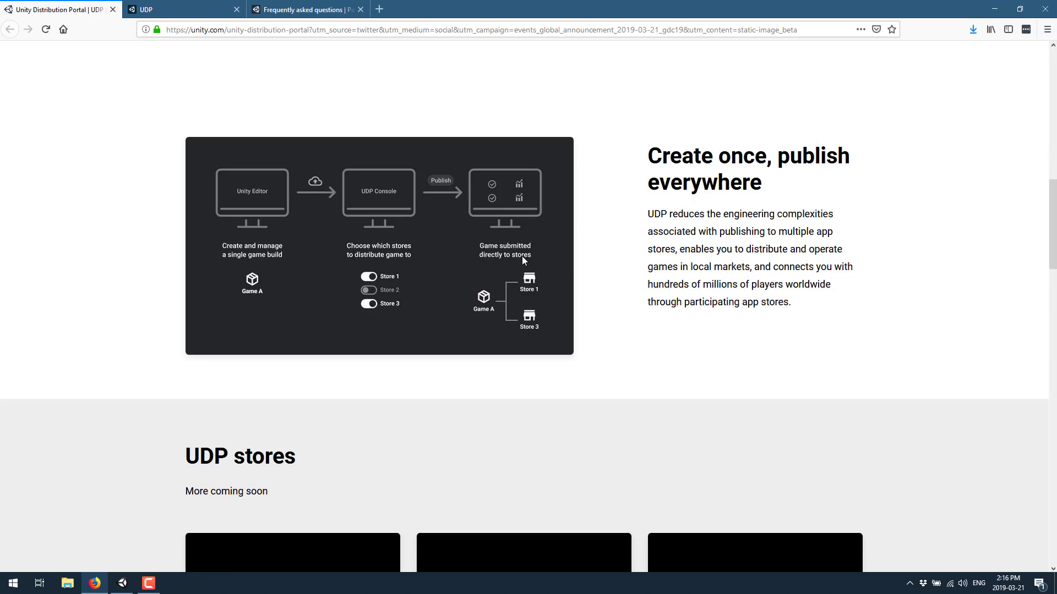
pyautogui.scroll(-1, 901, 200)
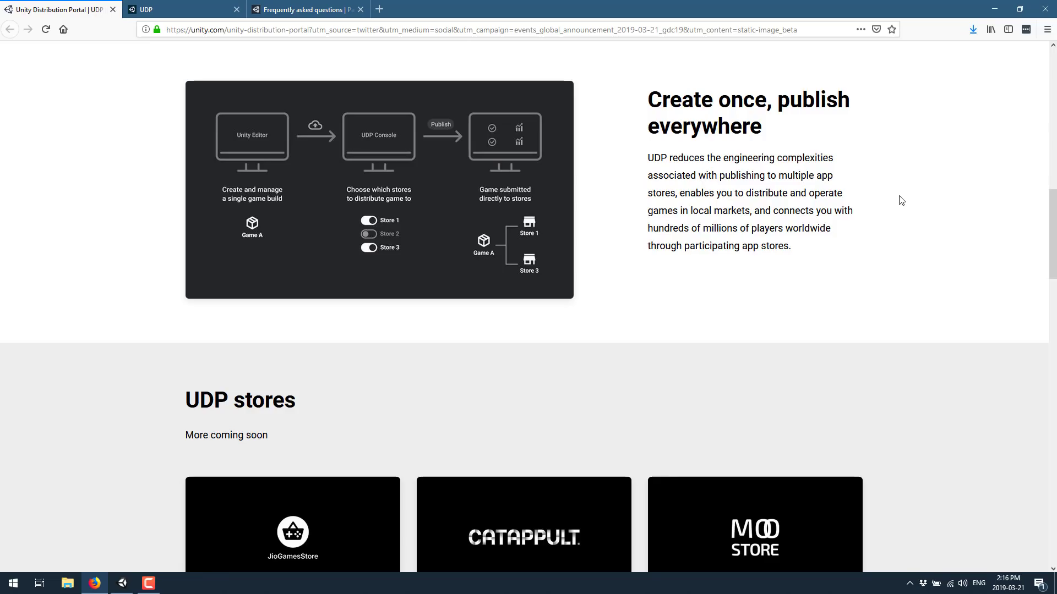
# Scroll through the remaining UDP store cards and FAQ, then switch to Unity Hub's Projects list
pyautogui.scroll(-6, 897, 201)
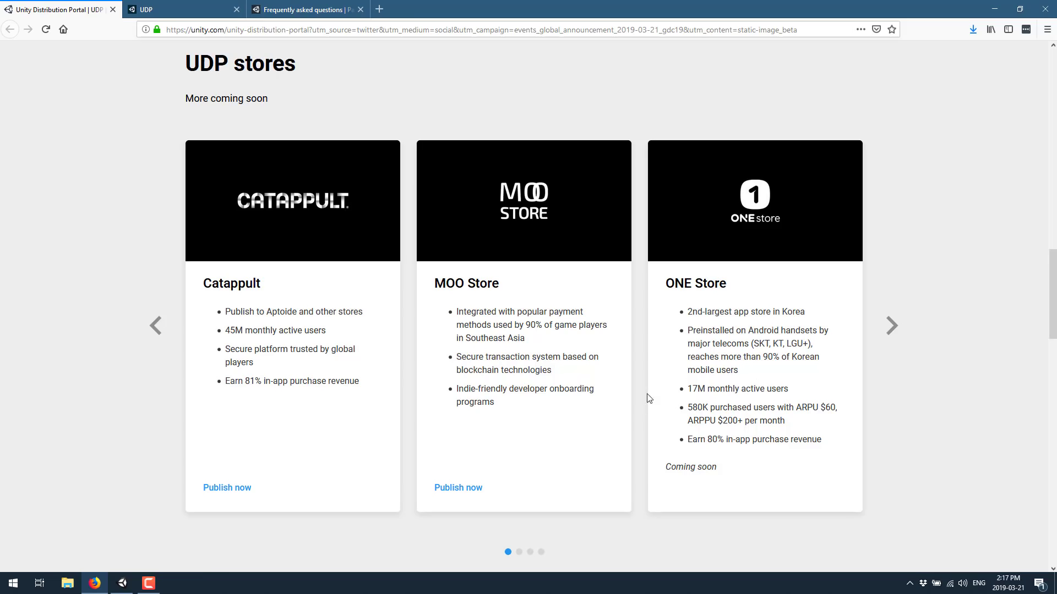
pyautogui.scroll(-7, 648, 396)
pyautogui.scroll(-1, 453, 290)
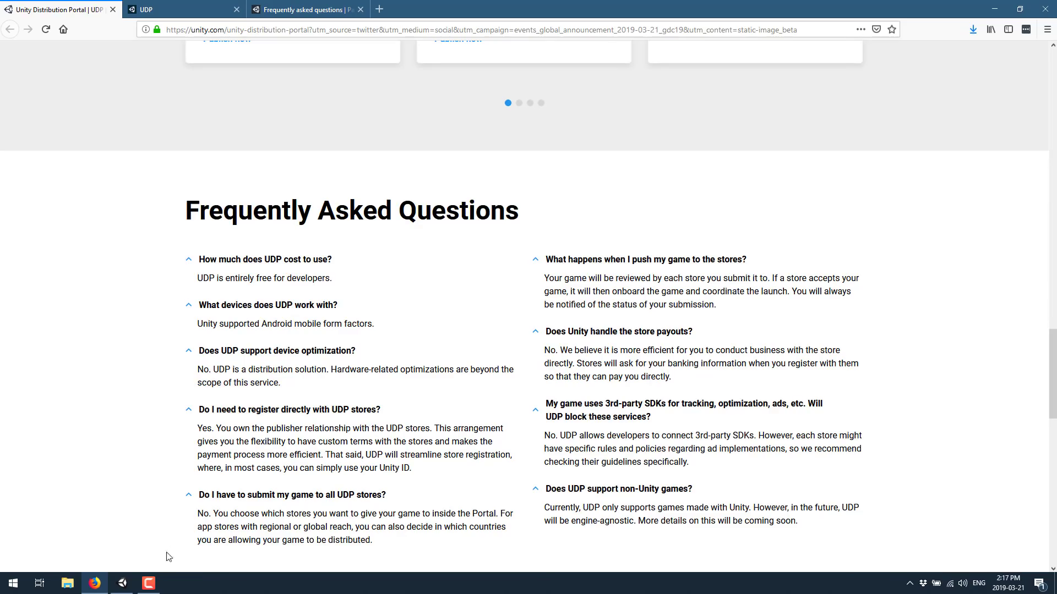
pyautogui.click(122, 583)
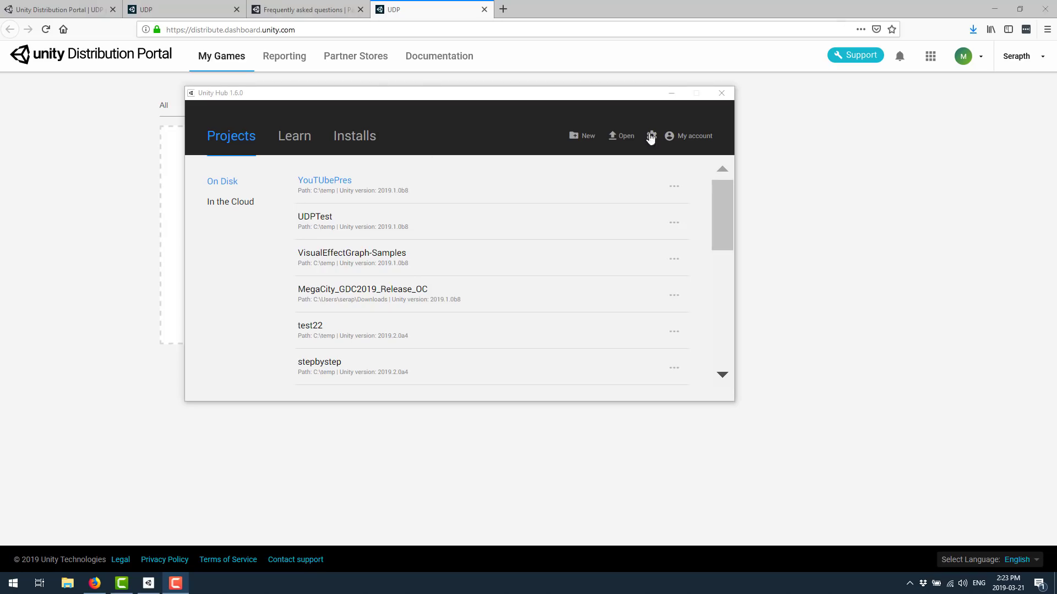
# Create and open a new 2D Unity project named UDPDemo
pyautogui.click(579, 136)
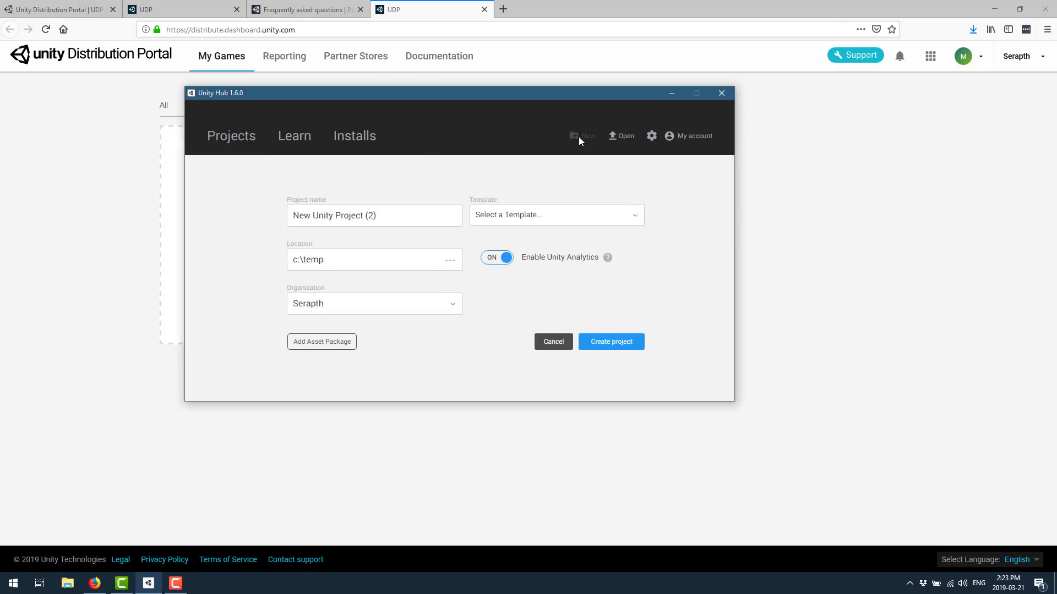
pyautogui.tripleClick(396, 218)
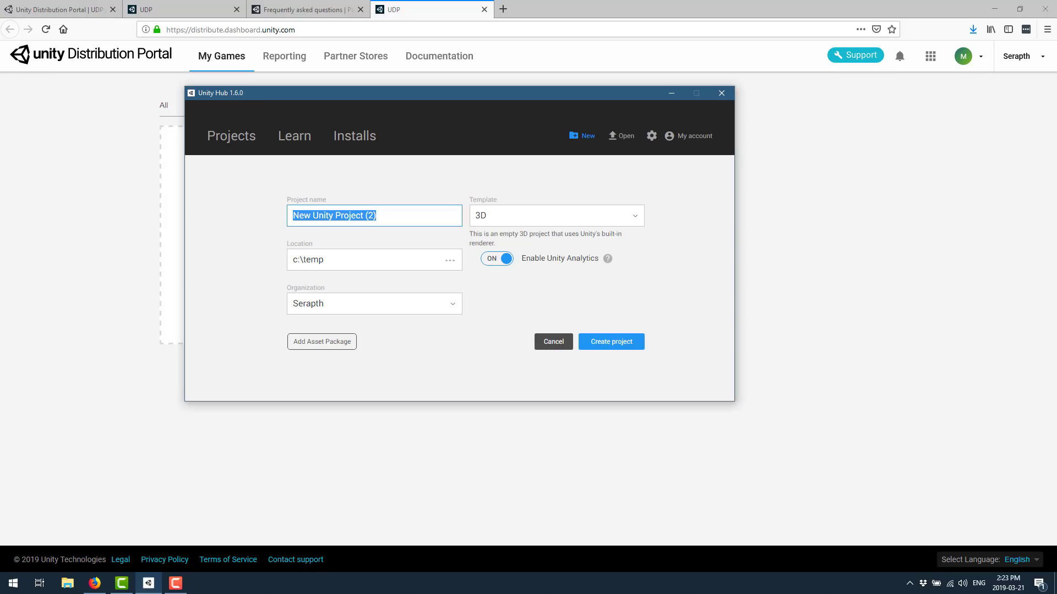
pyautogui.write('UDPDemo')
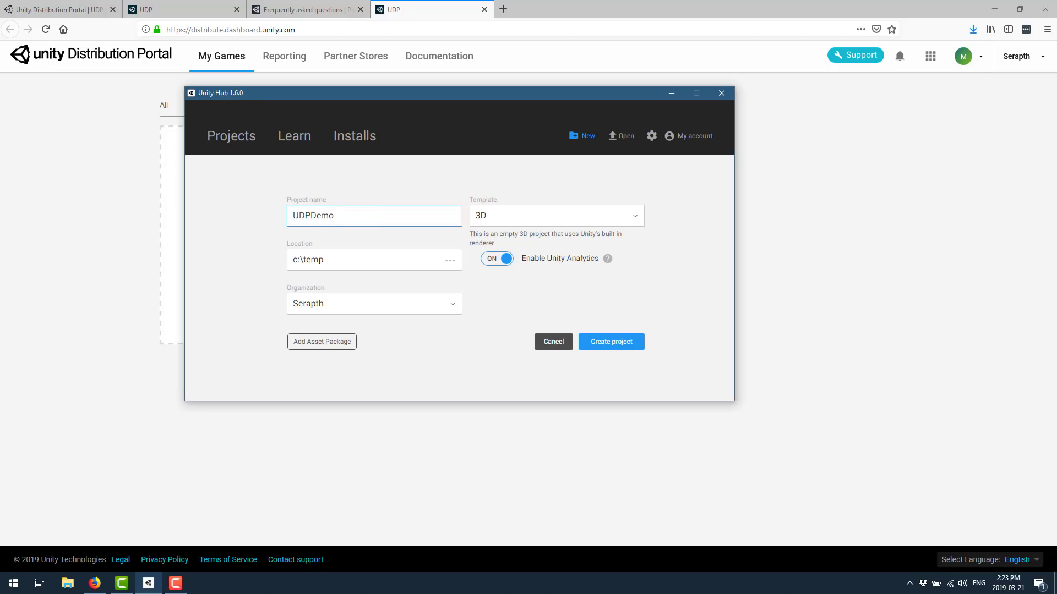
pyautogui.click(635, 215)
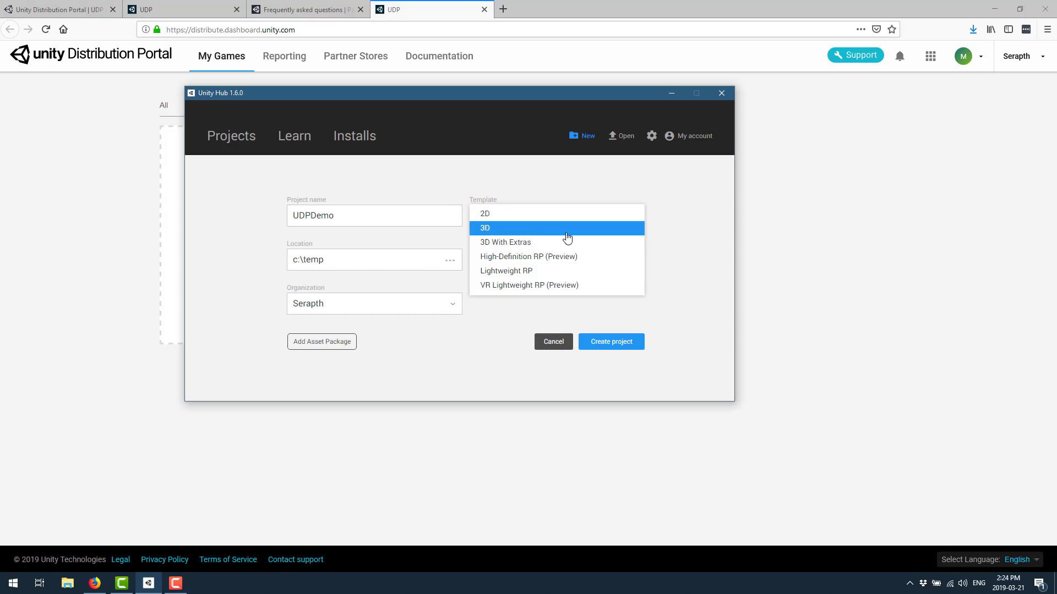
pyautogui.click(547, 215)
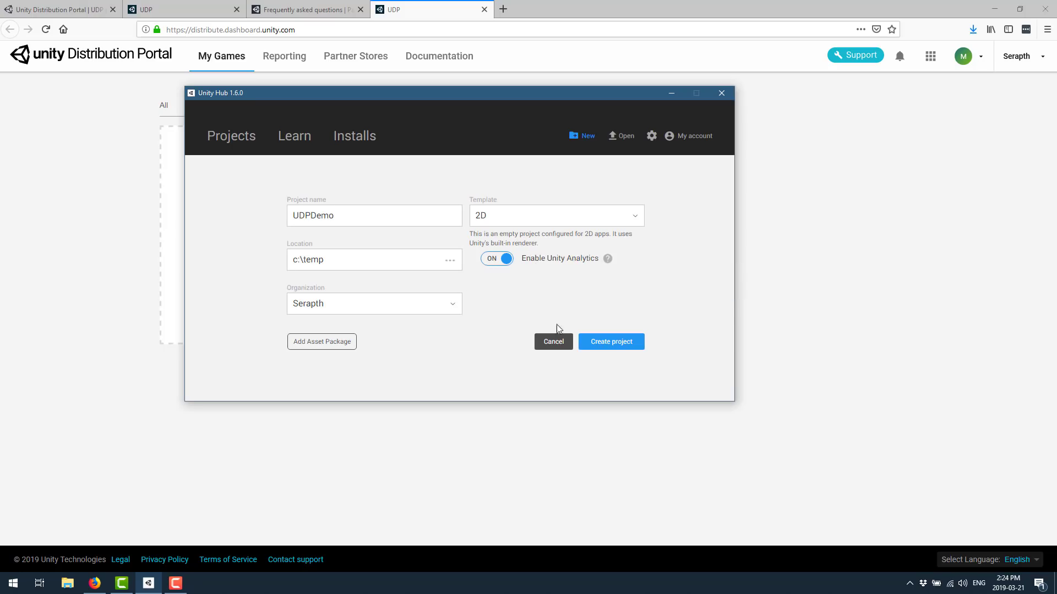
pyautogui.click(600, 341)
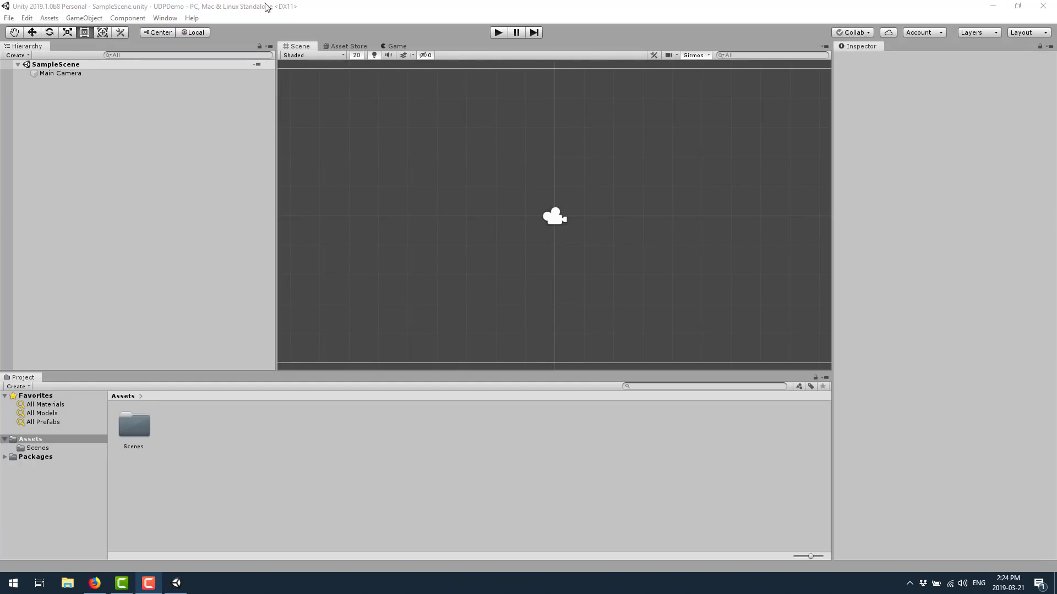
# Show preview packages in Package Manager and install the Unity Distribution Portal 1.0.3 package
pyautogui.click(164, 18)
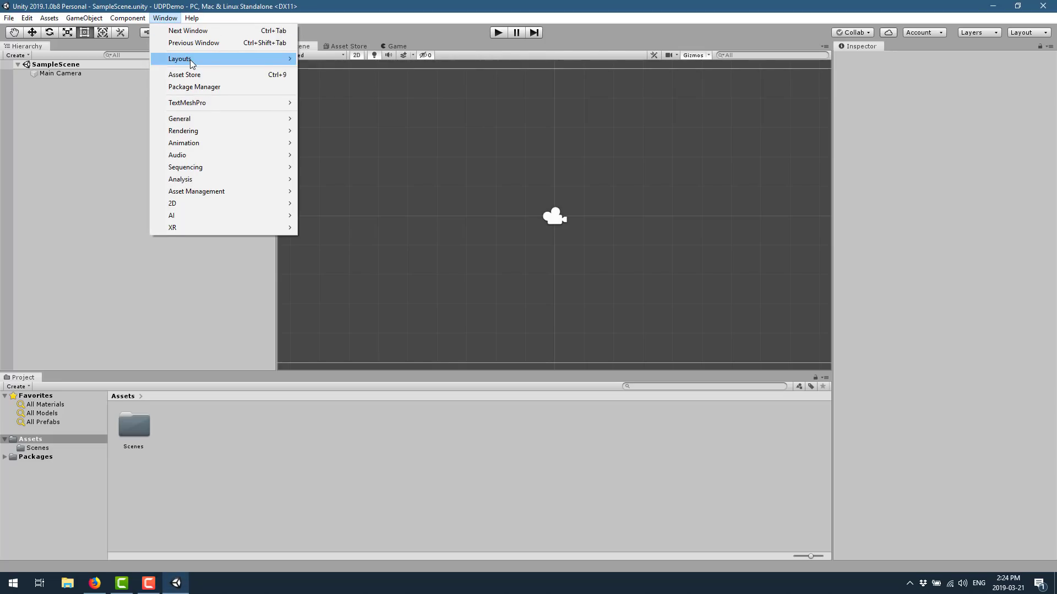
pyautogui.click(223, 87)
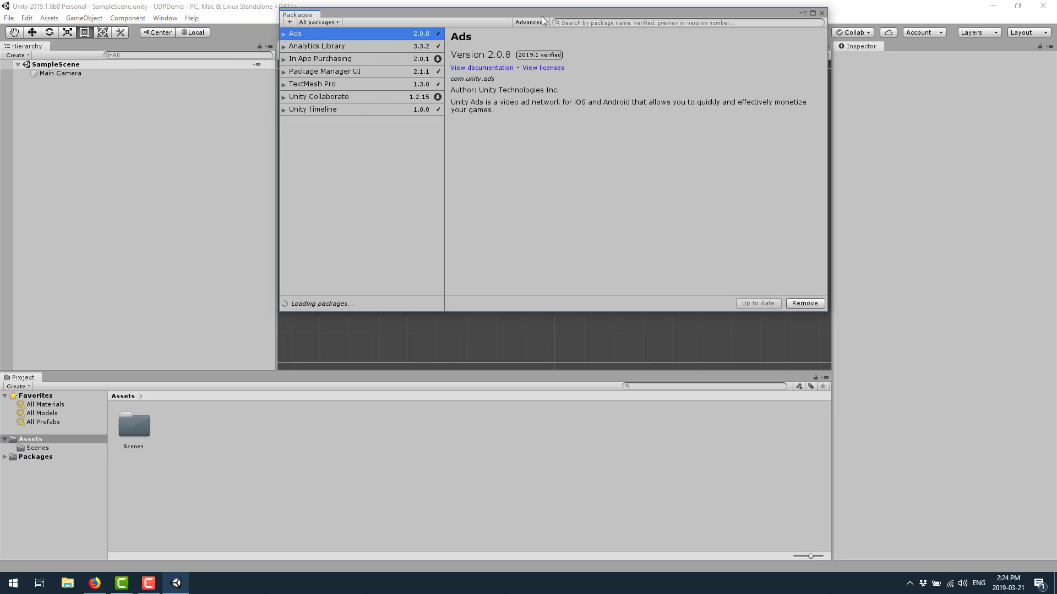
pyautogui.click(540, 20)
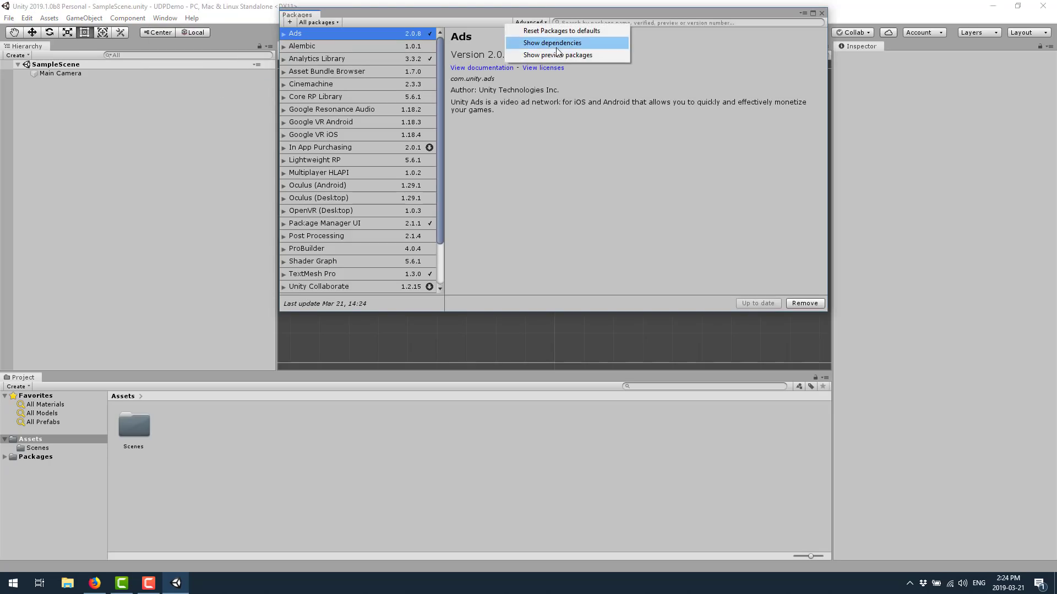
pyautogui.click(568, 55)
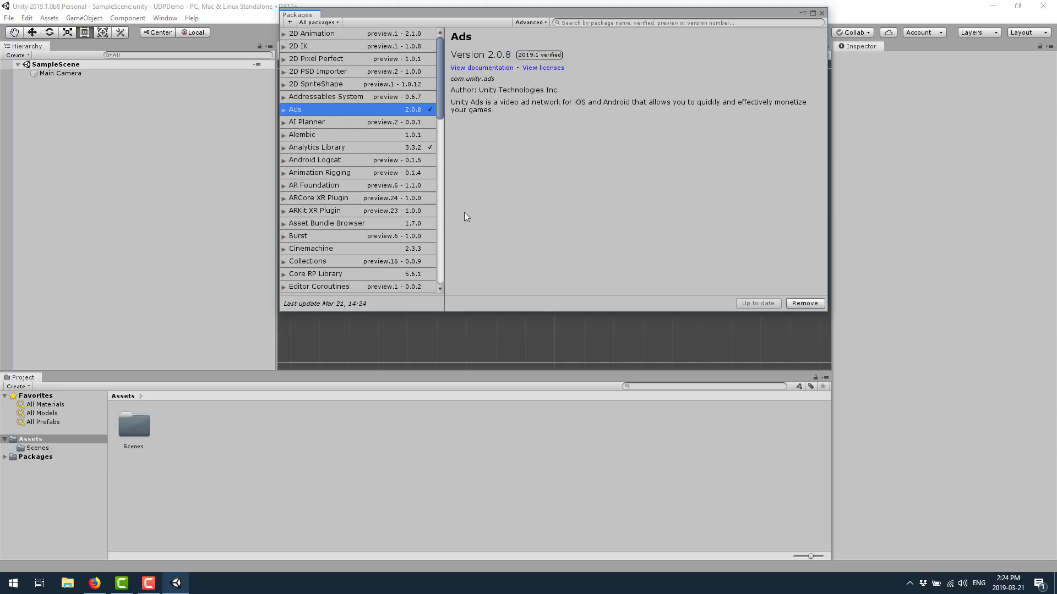
pyautogui.moveTo(440, 107); pyautogui.dragTo(457, 276)
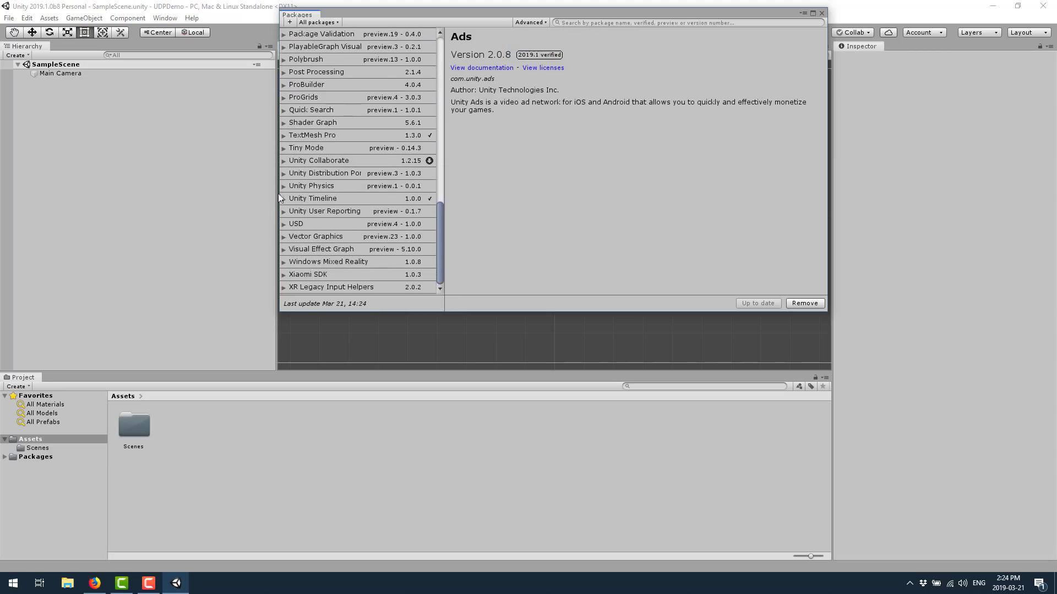
pyautogui.click(325, 172)
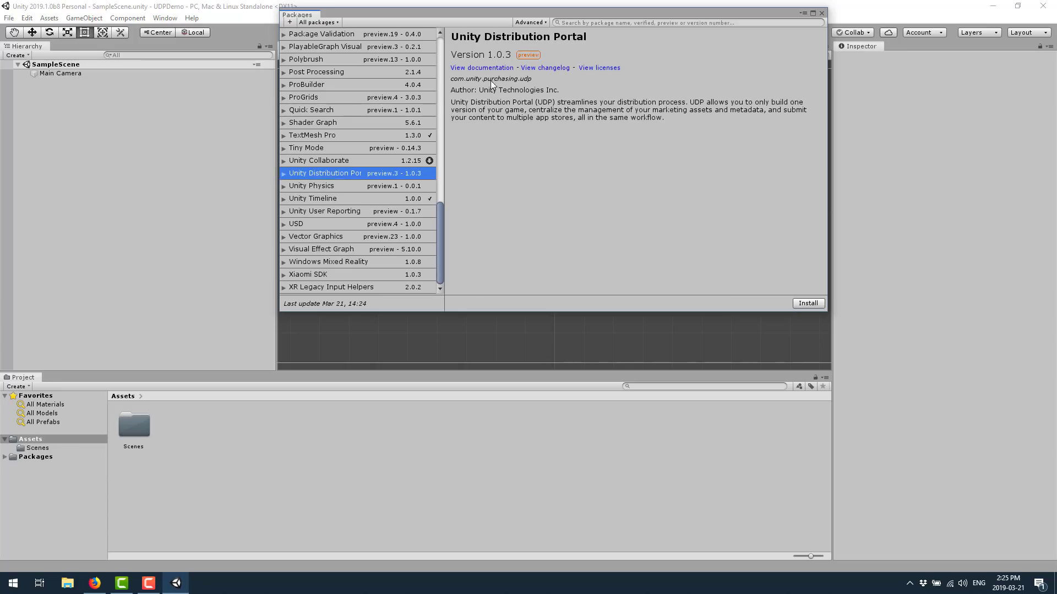
pyautogui.moveTo(837, 270); pyautogui.dragTo(709, 272)
pyautogui.moveTo(829, 265); pyautogui.dragTo(903, 267)
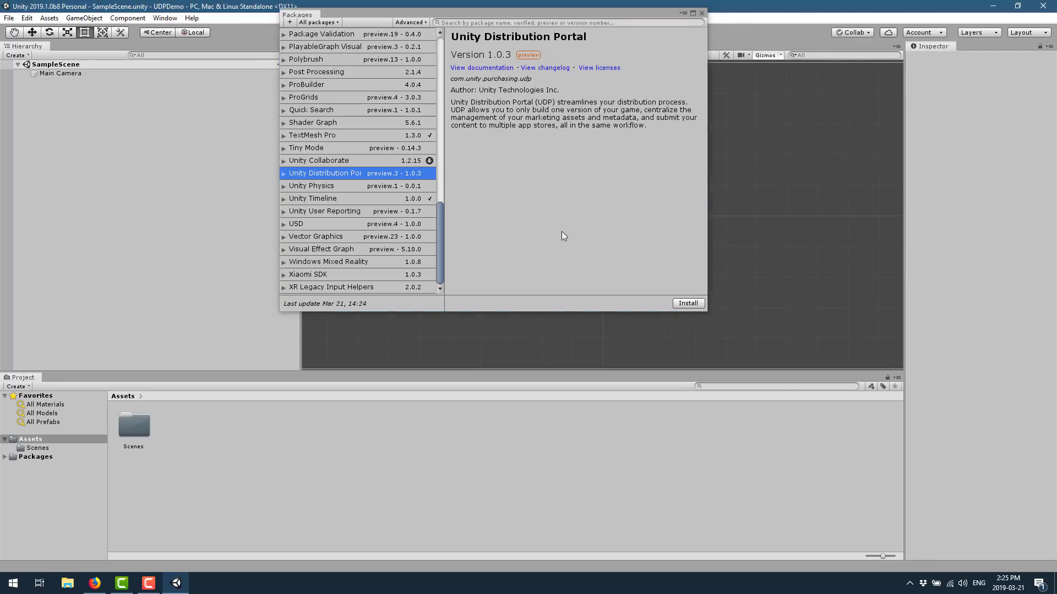
pyautogui.click(702, 304)
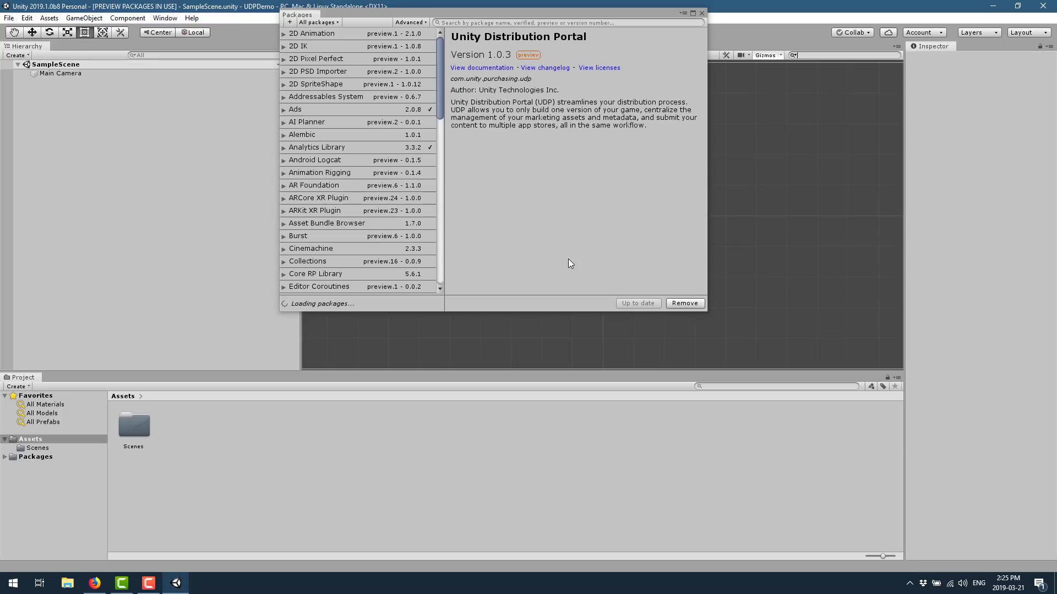
pyautogui.click(702, 13)
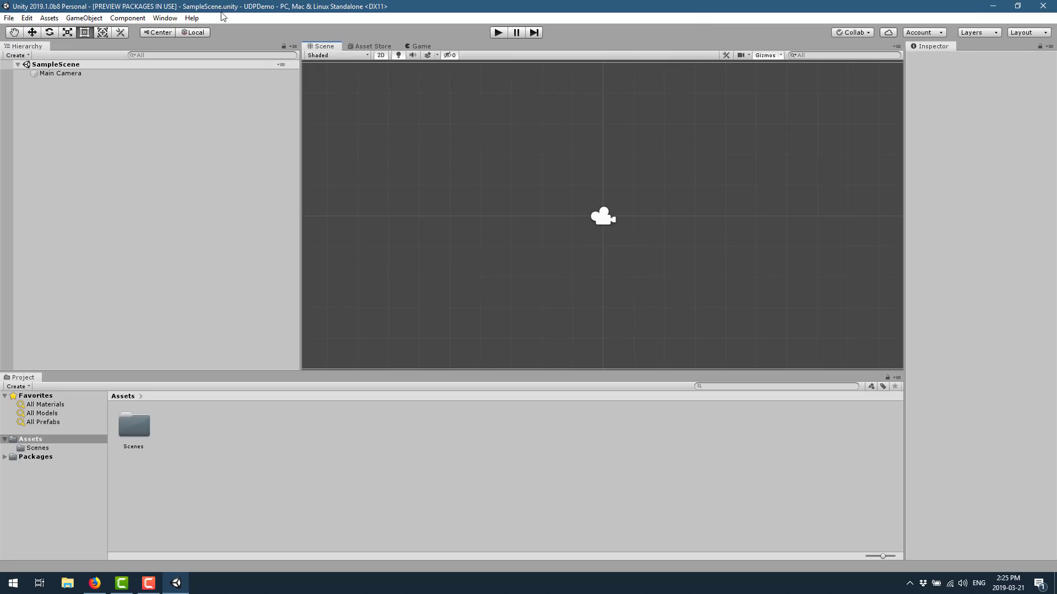
# Open the Unity Distribution Portal Settings asset and generate a new UDP client for UDPDemo
pyautogui.click(165, 18)
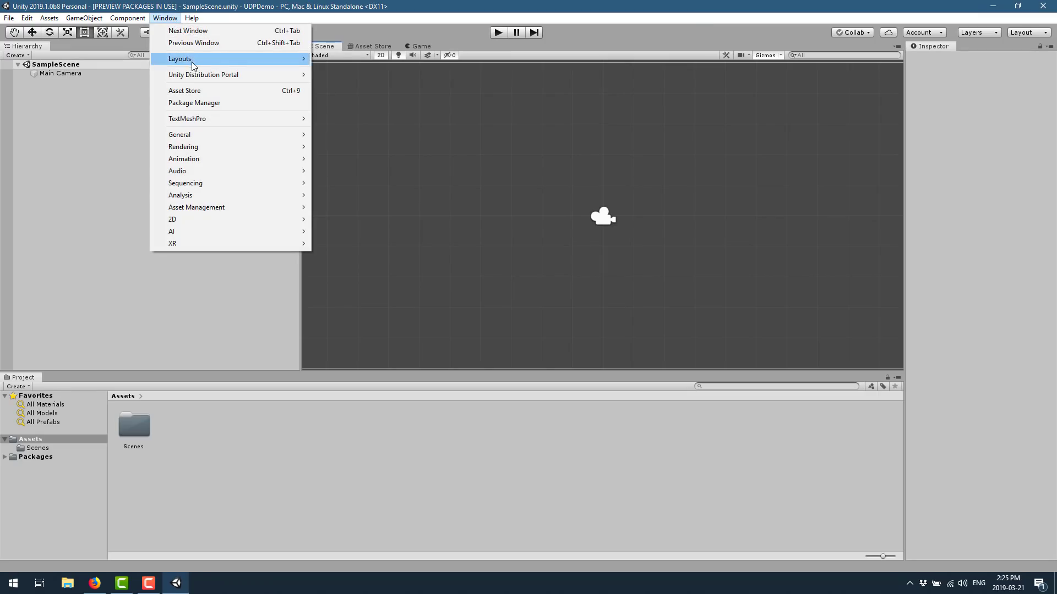
pyautogui.moveTo(219, 78)
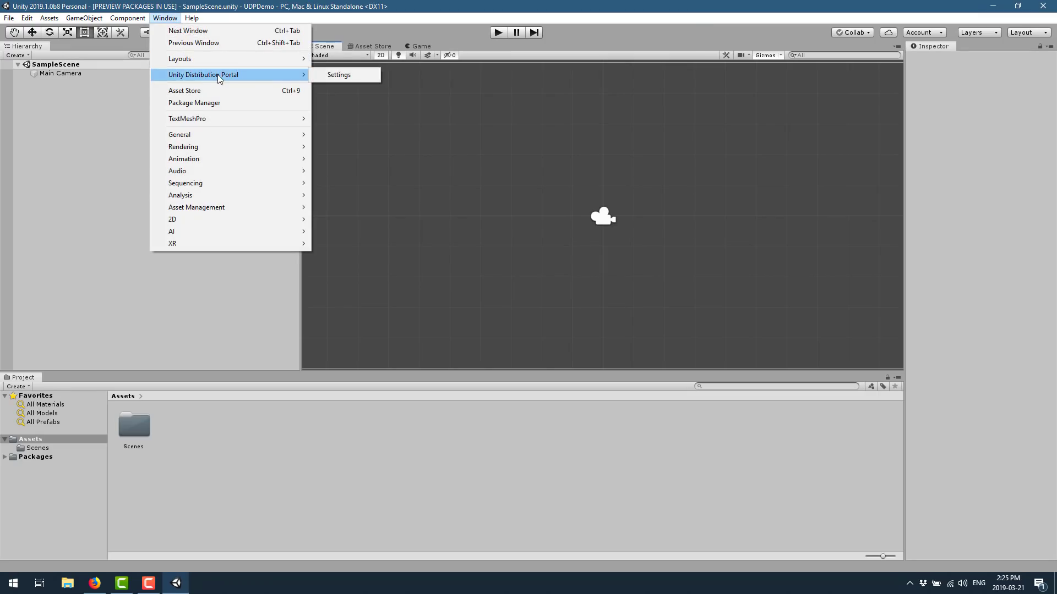
pyautogui.click(329, 75)
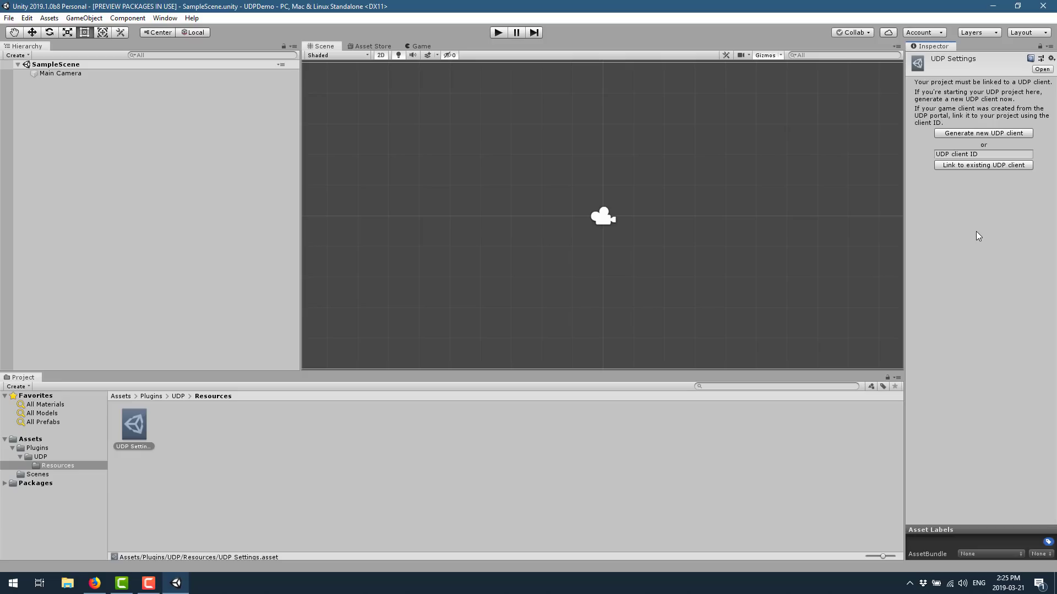
pyautogui.click(996, 133)
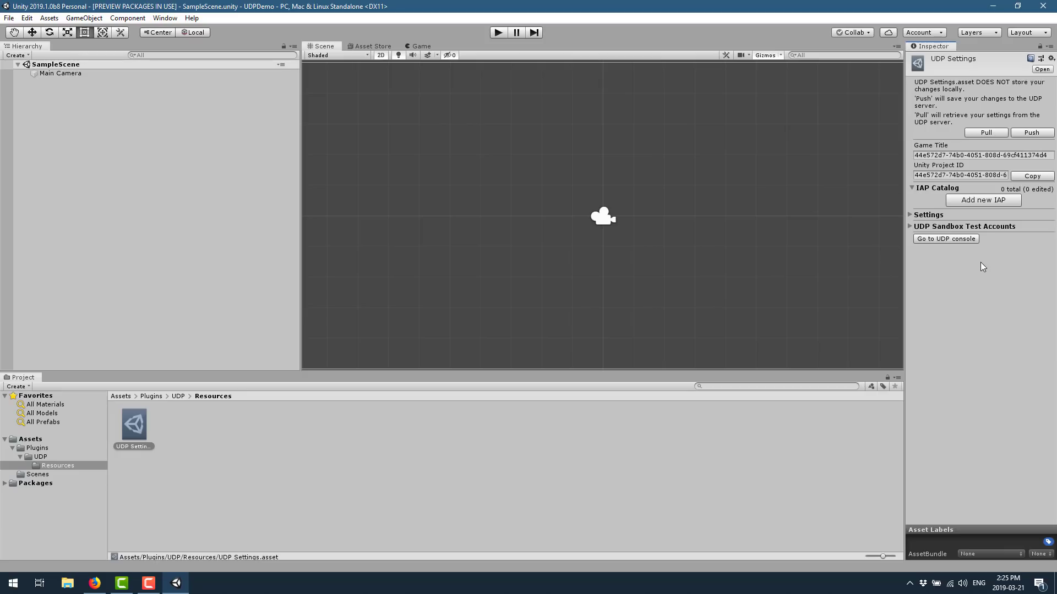
# Add a new IAP product with ID starting SWOR and name 'Sword of Paying to Win'
pyautogui.click(920, 227)
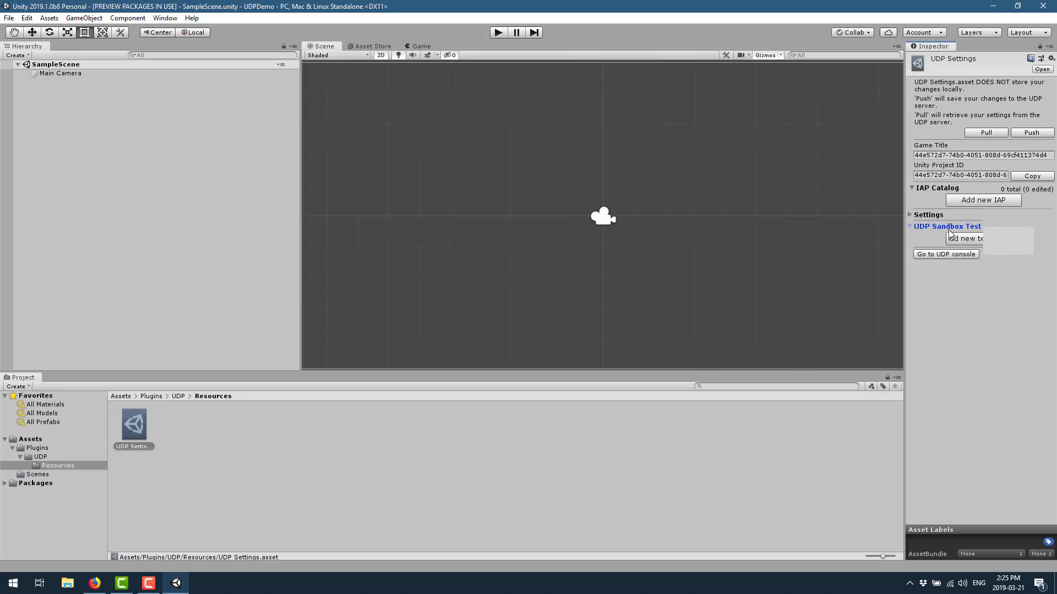
pyautogui.click(939, 215)
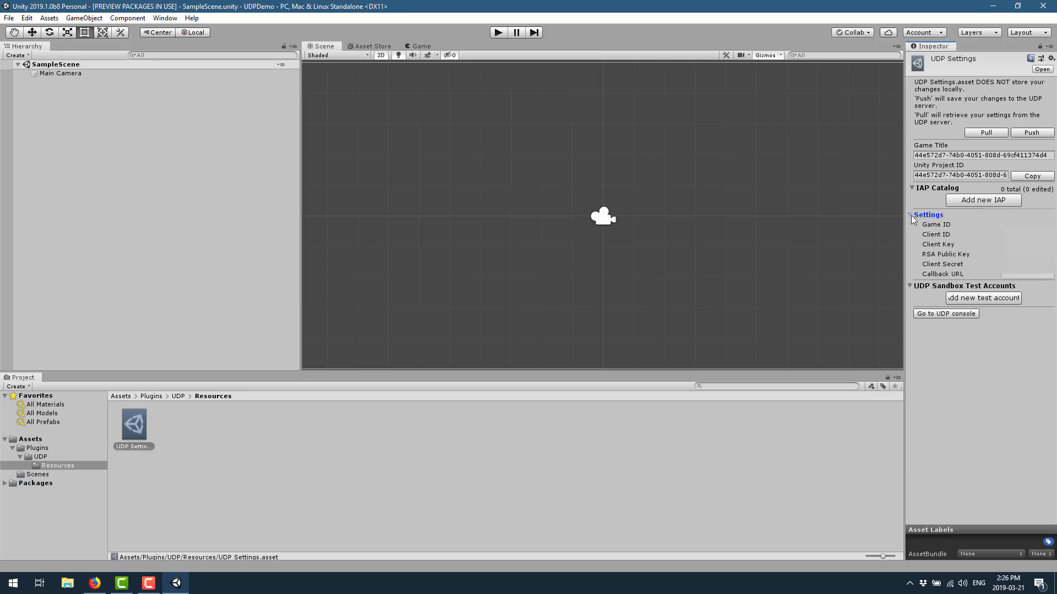
pyautogui.click(913, 215)
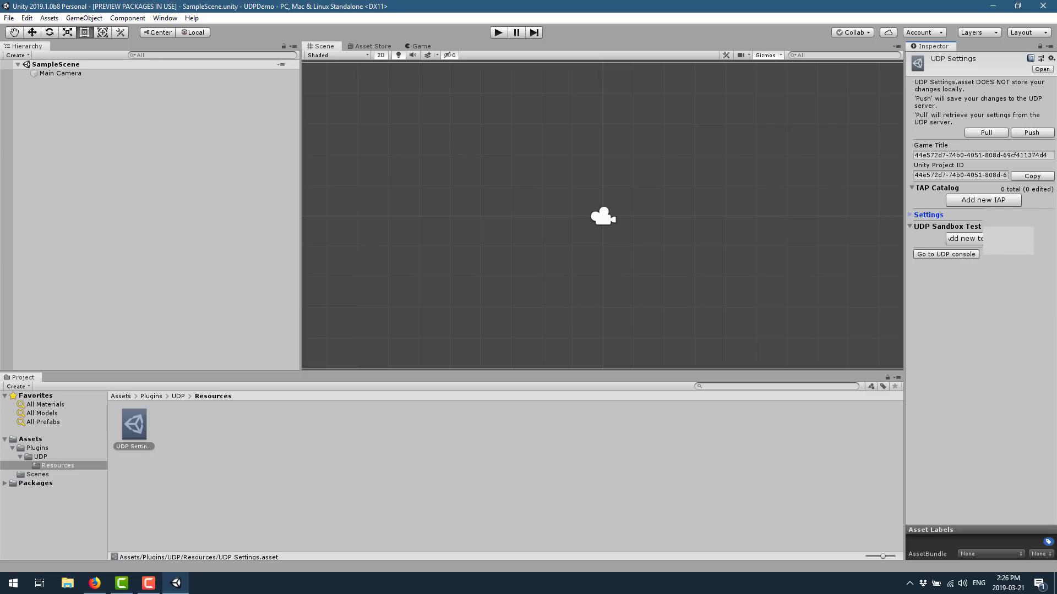
pyautogui.click(977, 201)
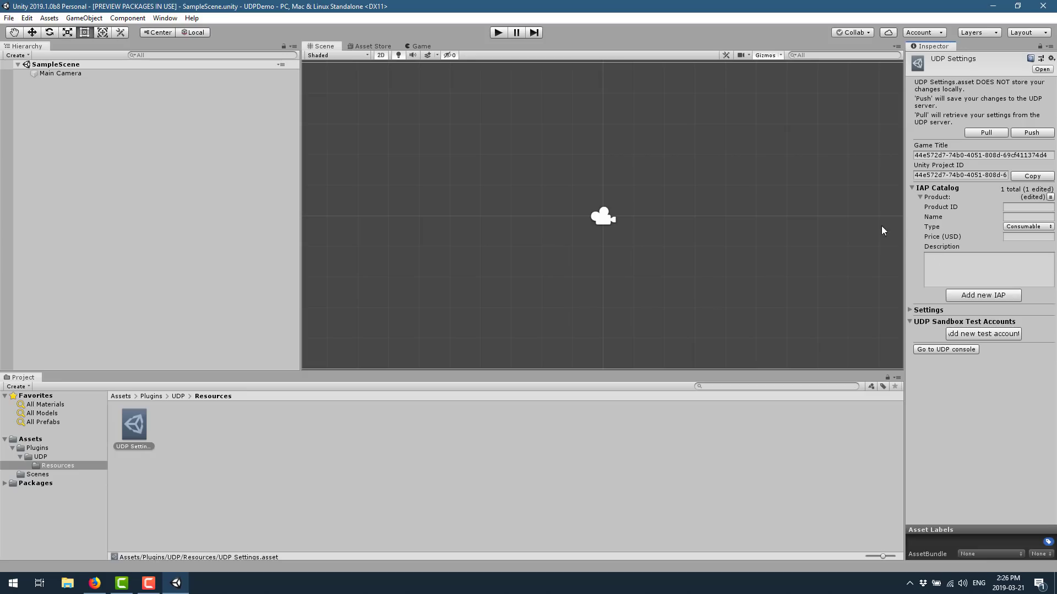
pyautogui.moveTo(903, 222); pyautogui.dragTo(881, 223)
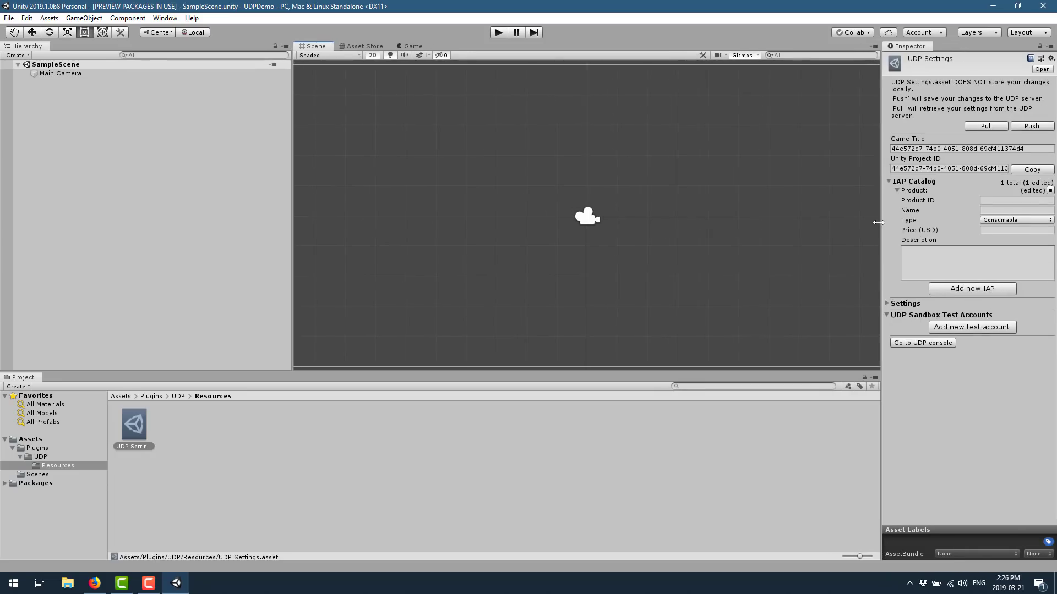
pyautogui.click(1035, 200)
pyautogui.write('SWORD_1_2_3as')
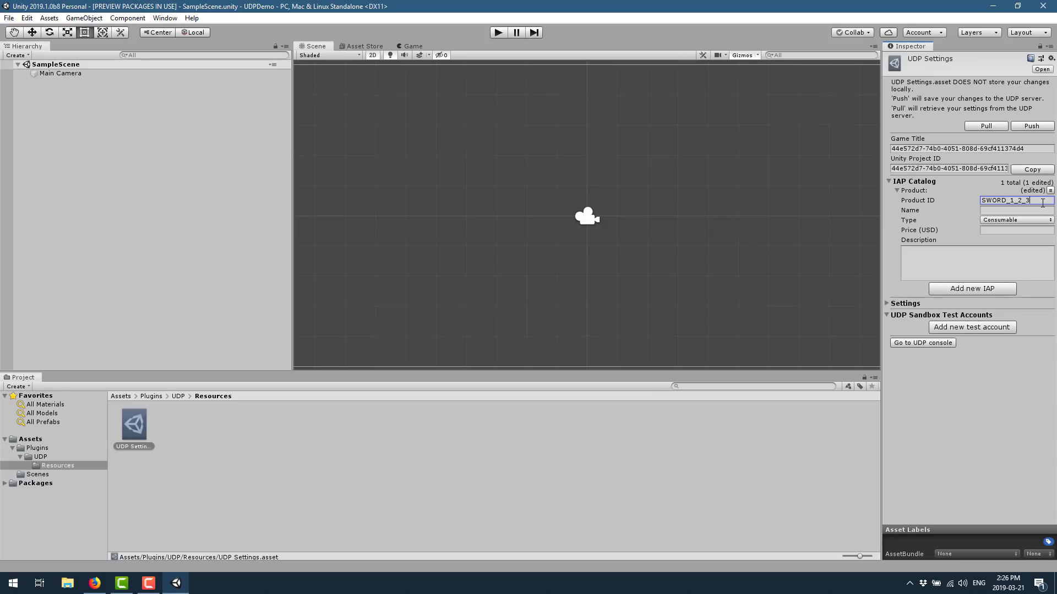
pyautogui.press('Tab')
pyautogui.write('Sword of')
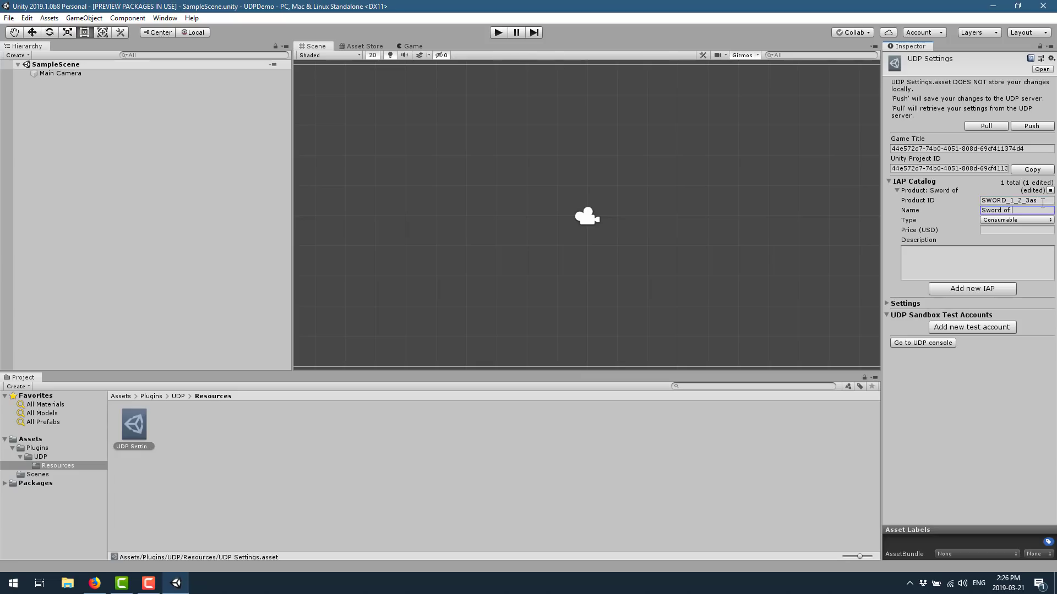
pyautogui.write(' Paying to Win')
pyautogui.press('Tab')
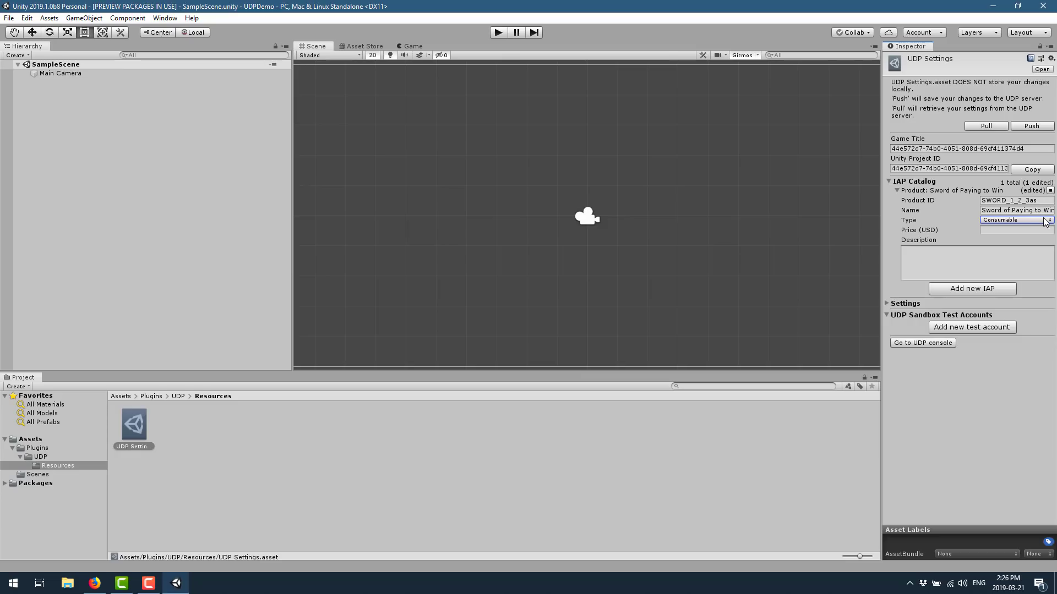
# Make the sword non-consumable at 42 USD with description 'Buy me and you win'
pyautogui.click(1045, 220)
pyautogui.click(1006, 244)
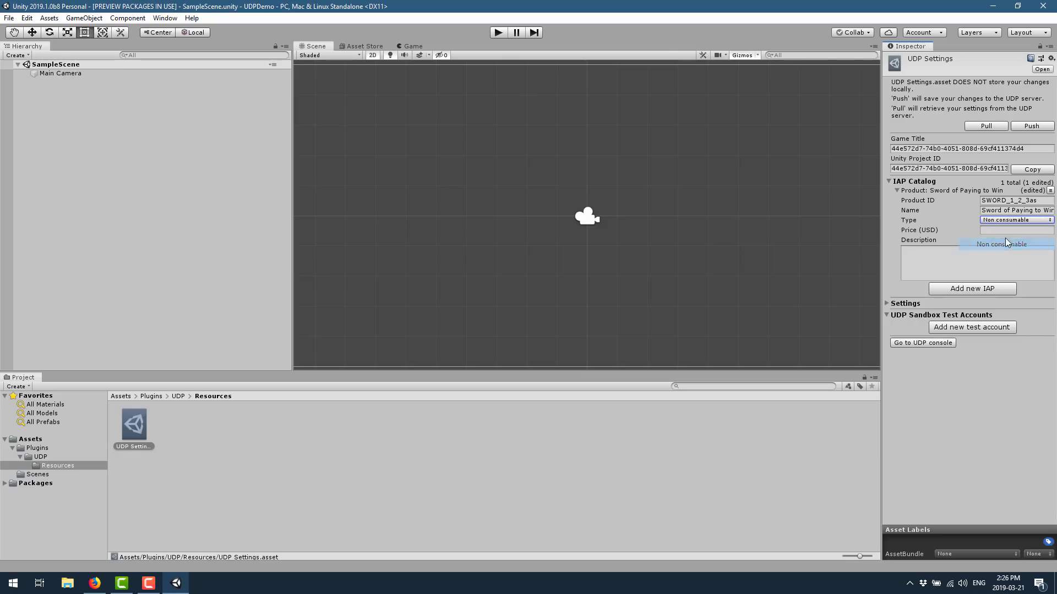
pyautogui.click(994, 231)
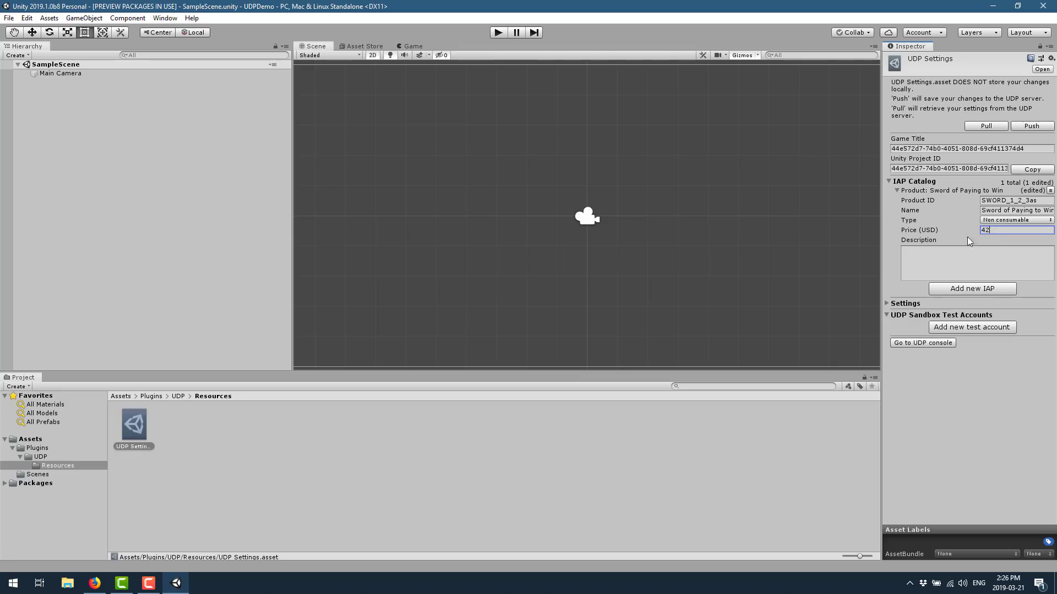
pyautogui.click(978, 267)
pyautogui.write('Buy')
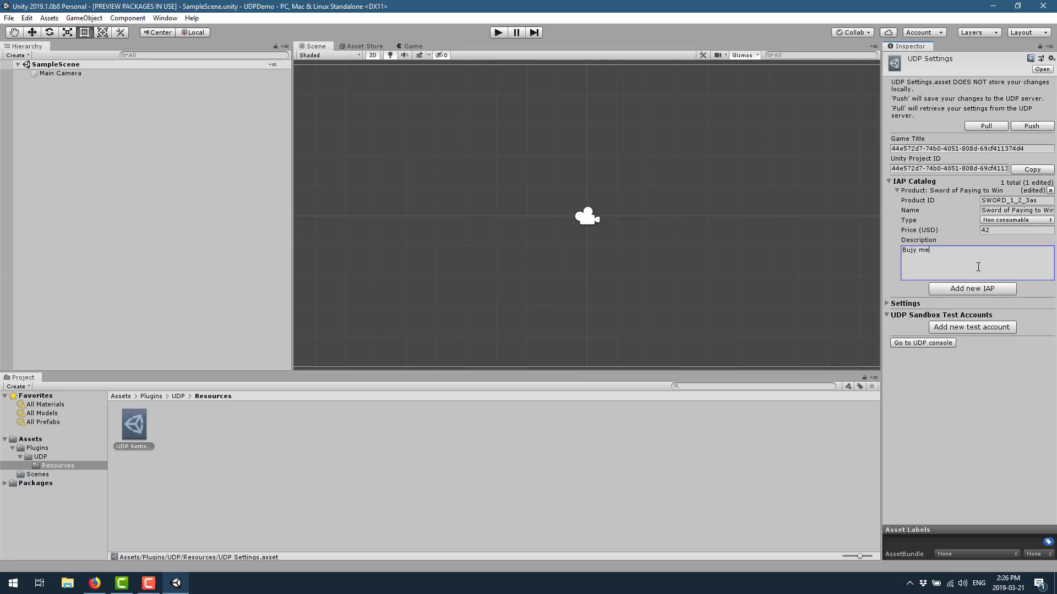
pyautogui.write(' me and you win!!!!')
# Delete an extra empty product and push the sword product to the UDP server
pyautogui.click(986, 289)
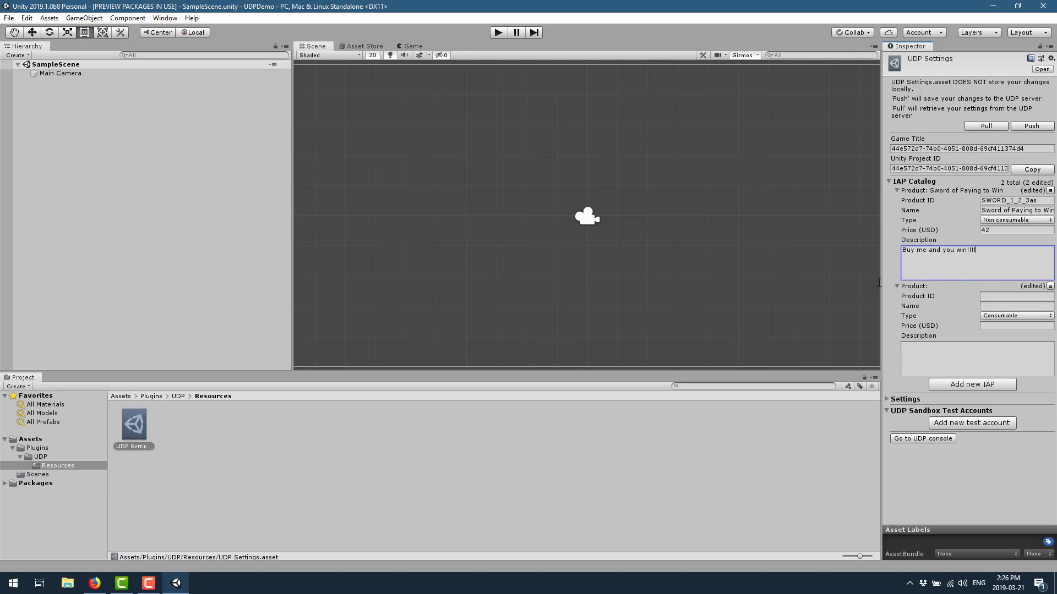
pyautogui.click(1051, 287)
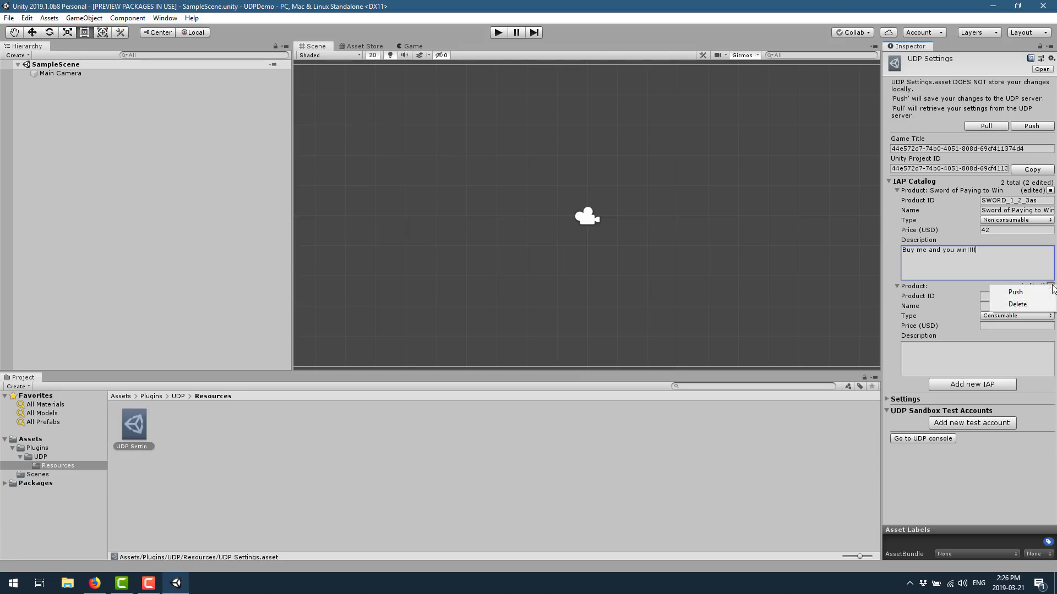
pyautogui.click(1012, 305)
pyautogui.click(1050, 190)
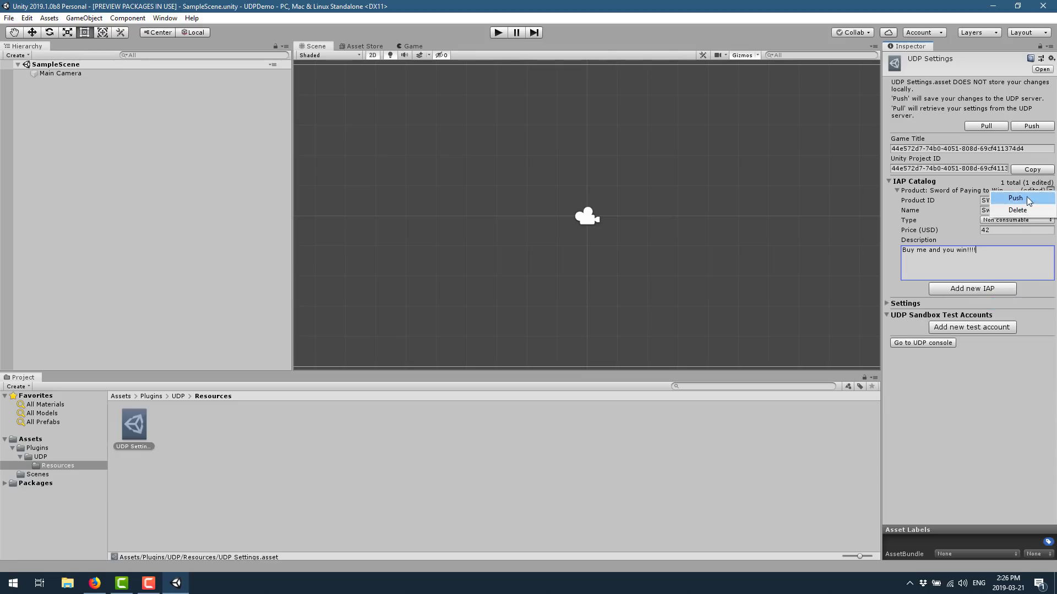
pyautogui.click(1027, 201)
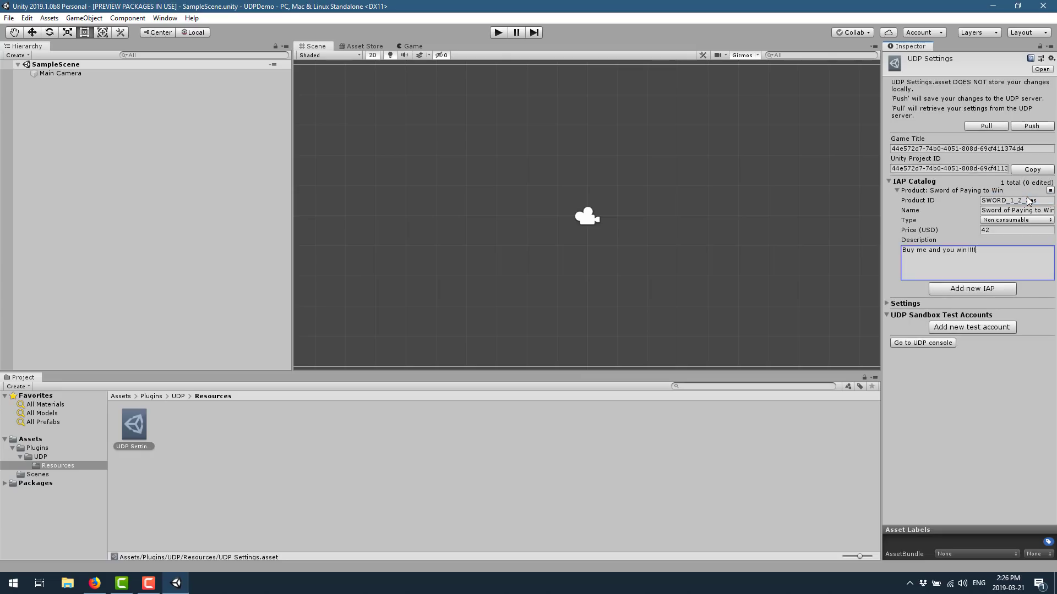
# In the UDP console, open the game's information for editing and set its genre to Adventure
pyautogui.click(910, 341)
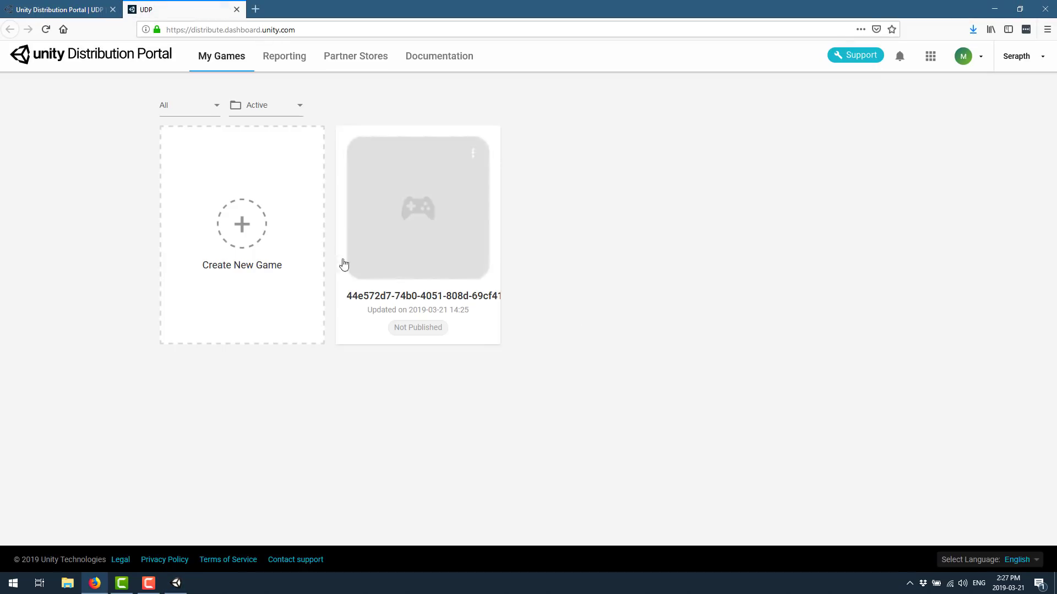
pyautogui.click(392, 216)
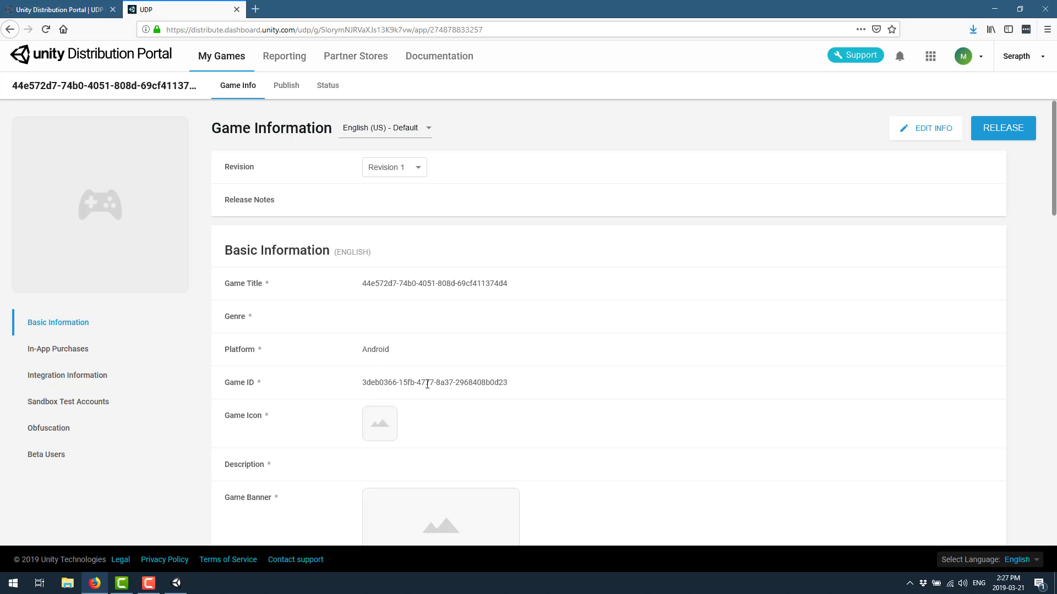
pyautogui.click(919, 129)
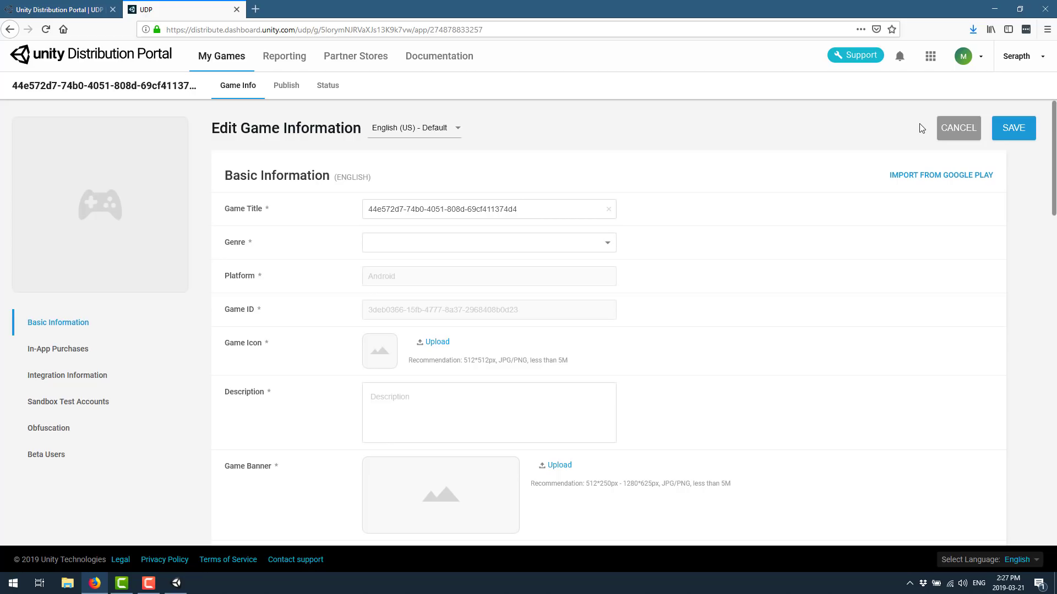
pyautogui.click(600, 243)
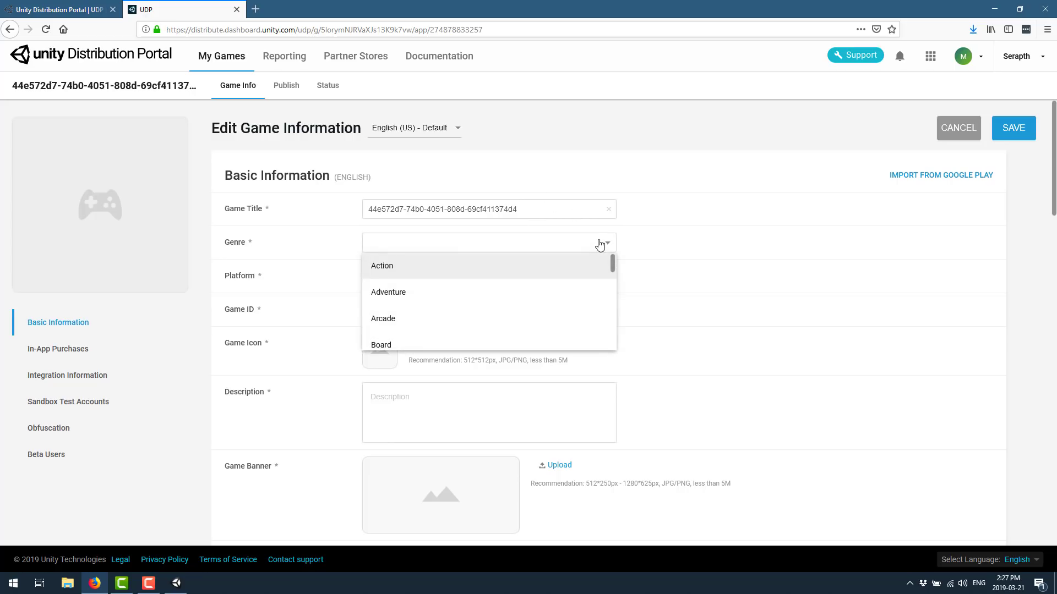
pyautogui.click(430, 293)
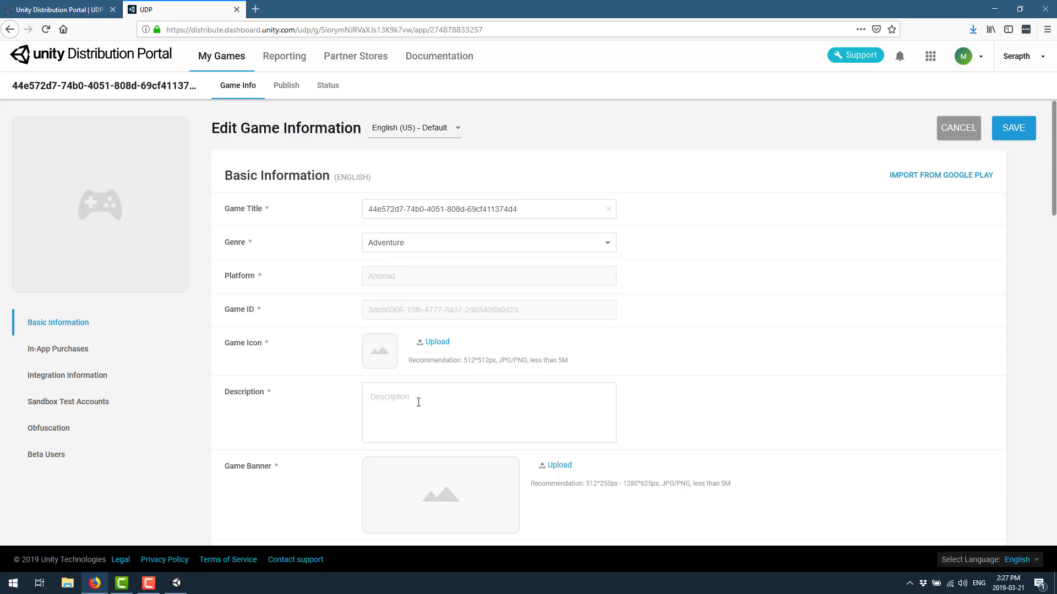
# Add description 'This game is awesome!', GFSLogo.png icon, title 'Awesome Game of Awesomeness', and save
pyautogui.write('This game is awesome!')
pyautogui.click(435, 342)
pyautogui.doubleClick(533, 92)
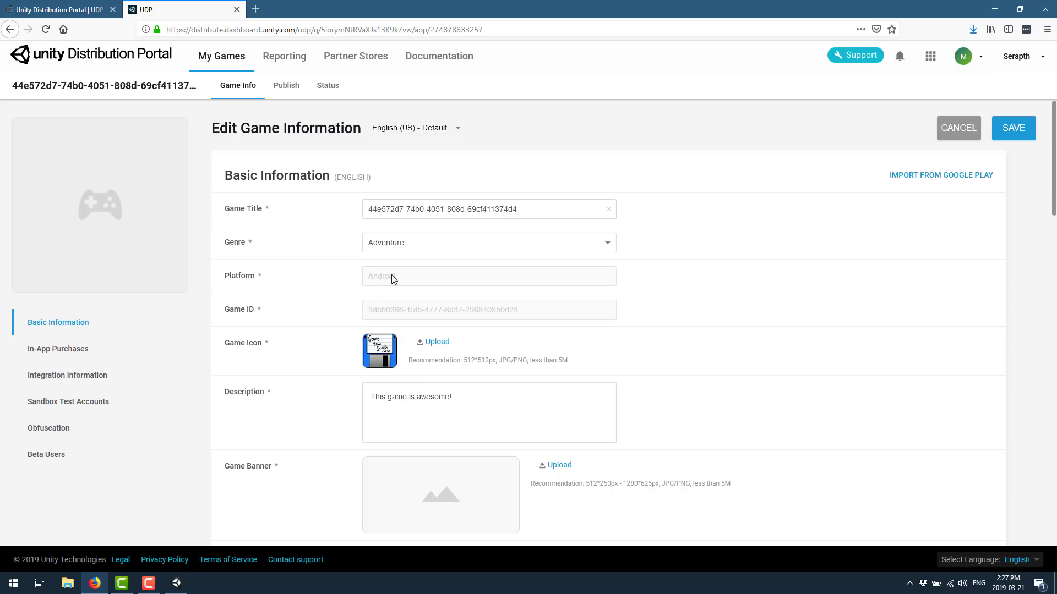
pyautogui.scroll(-1, 636, 356)
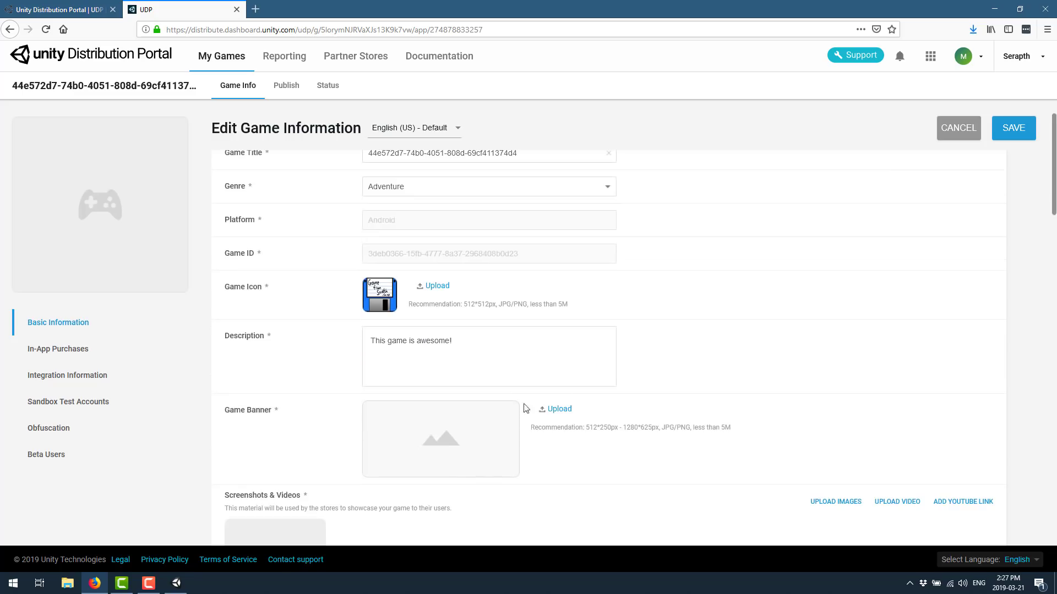
pyautogui.scroll(1, 566, 329)
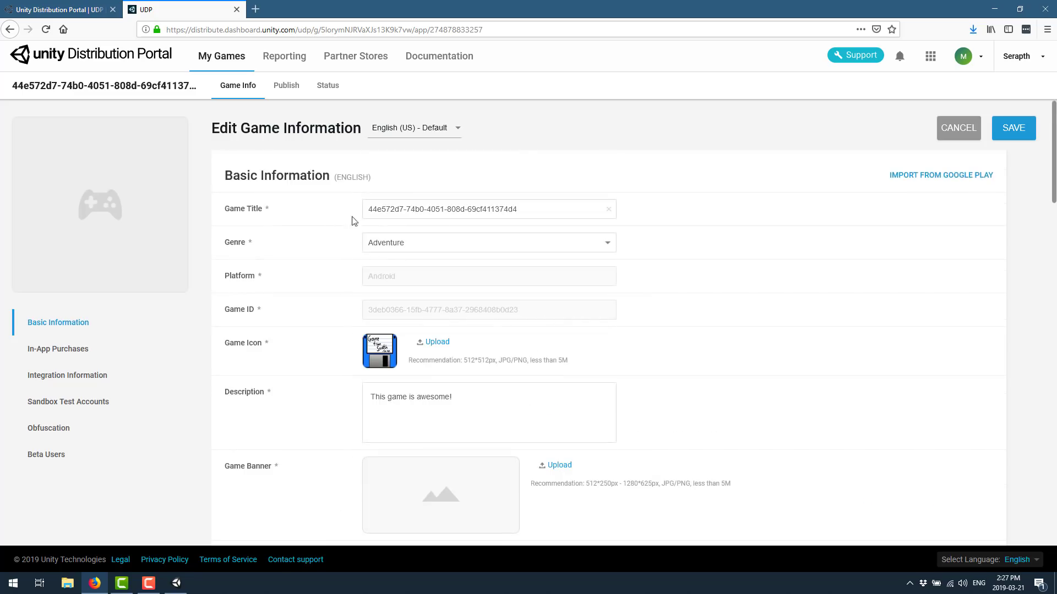
pyautogui.moveTo(535, 211); pyautogui.dragTo(253, 221)
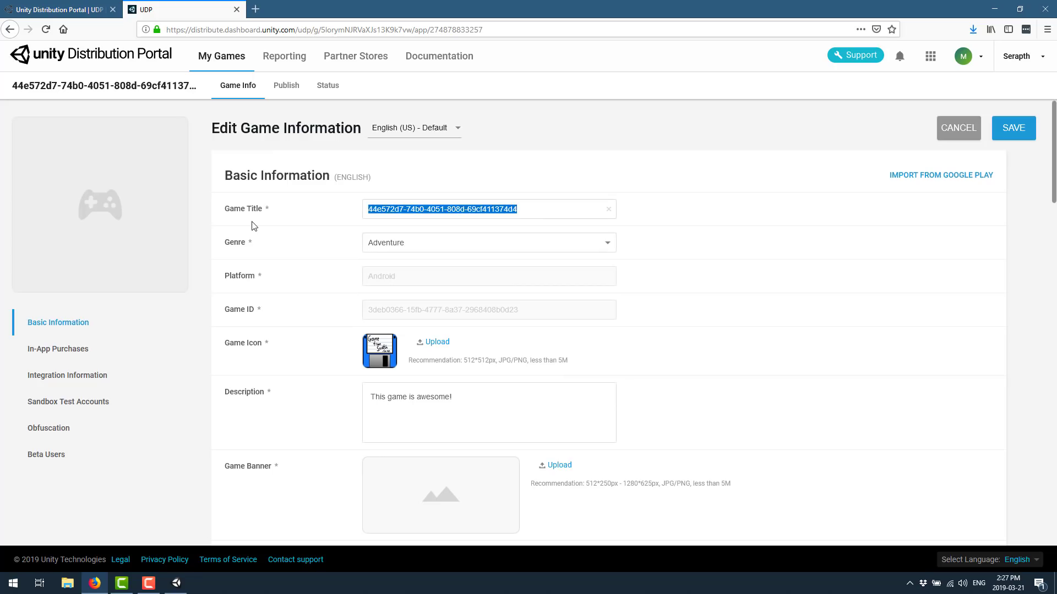
pyautogui.write('Awesome Ga')
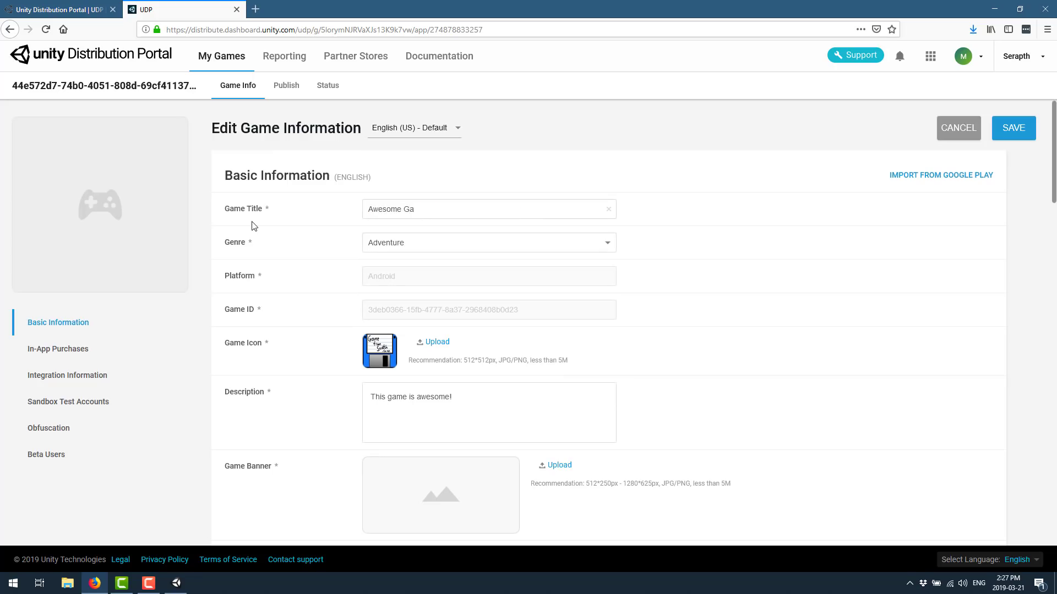
pyautogui.write('me of Awesomeness')
pyautogui.click(1006, 133)
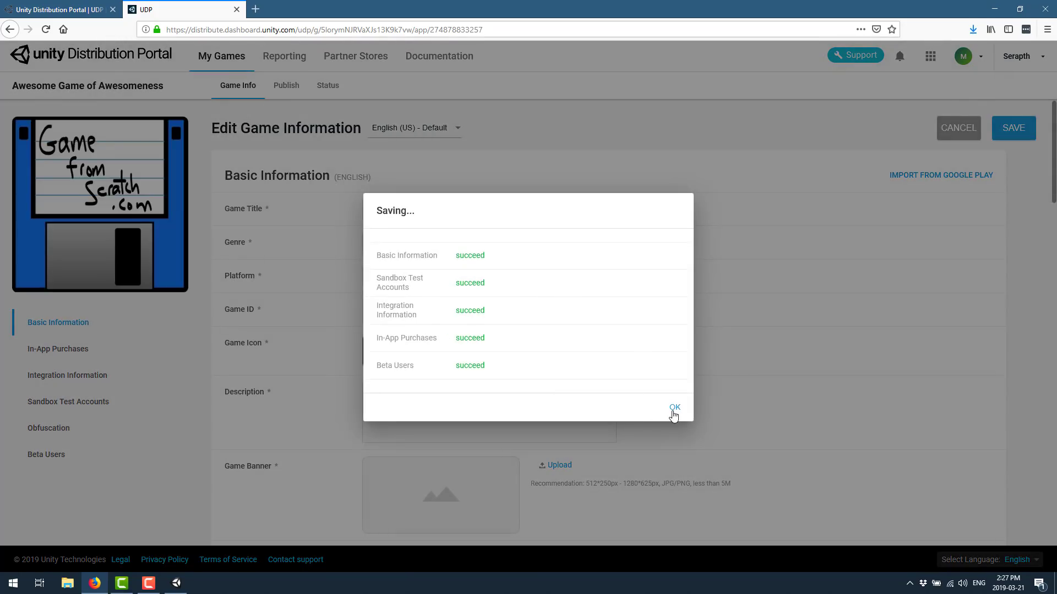
pyautogui.click(674, 407)
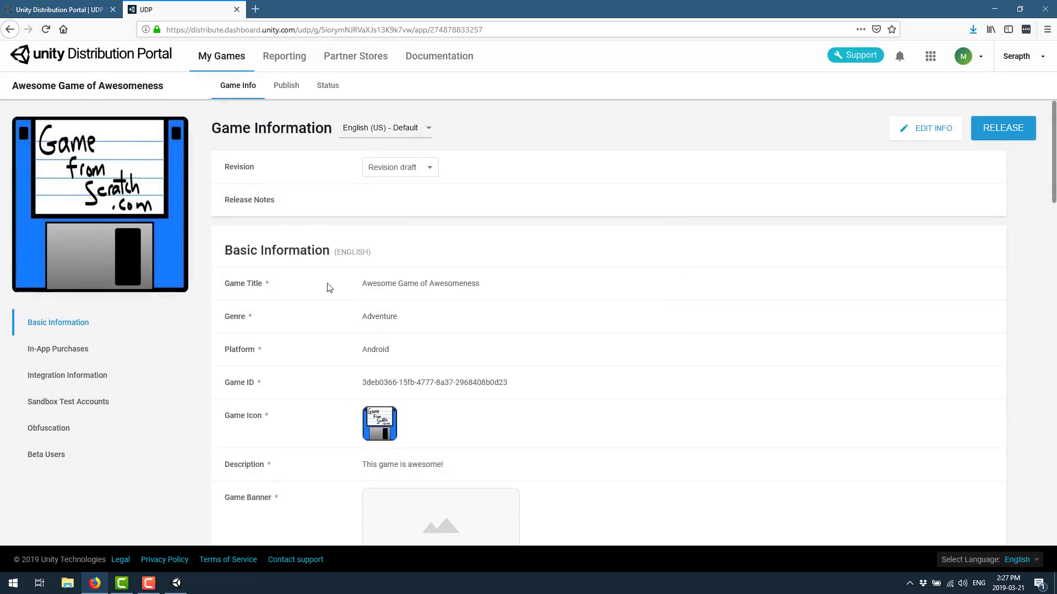
# Scroll to In-App Purchases to confirm the 42 USD sword is listed, then reopen editing
pyautogui.scroll(-6, 458, 307)
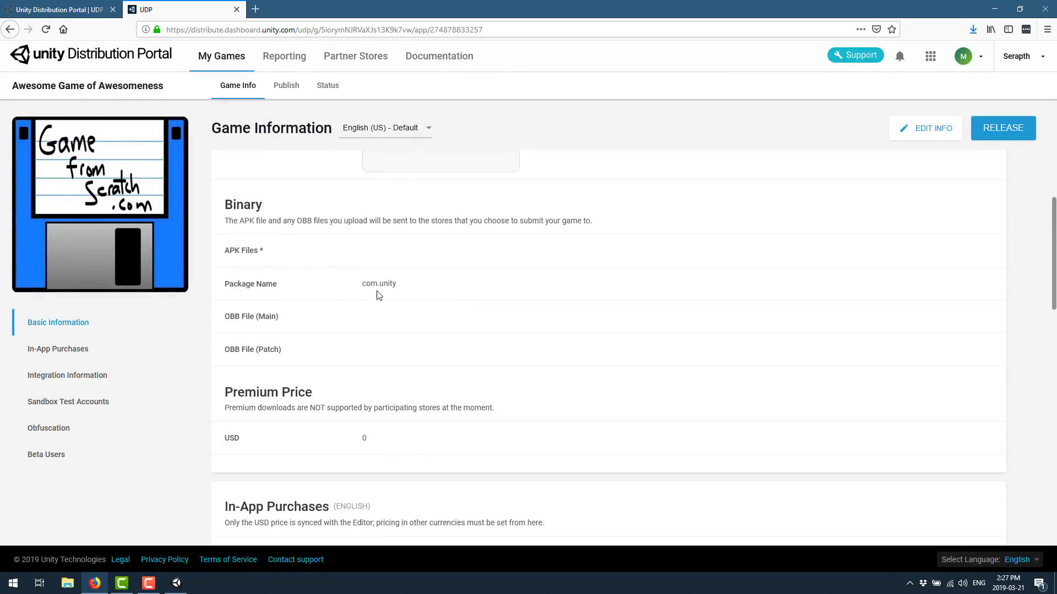
pyautogui.scroll(-2, 311, 322)
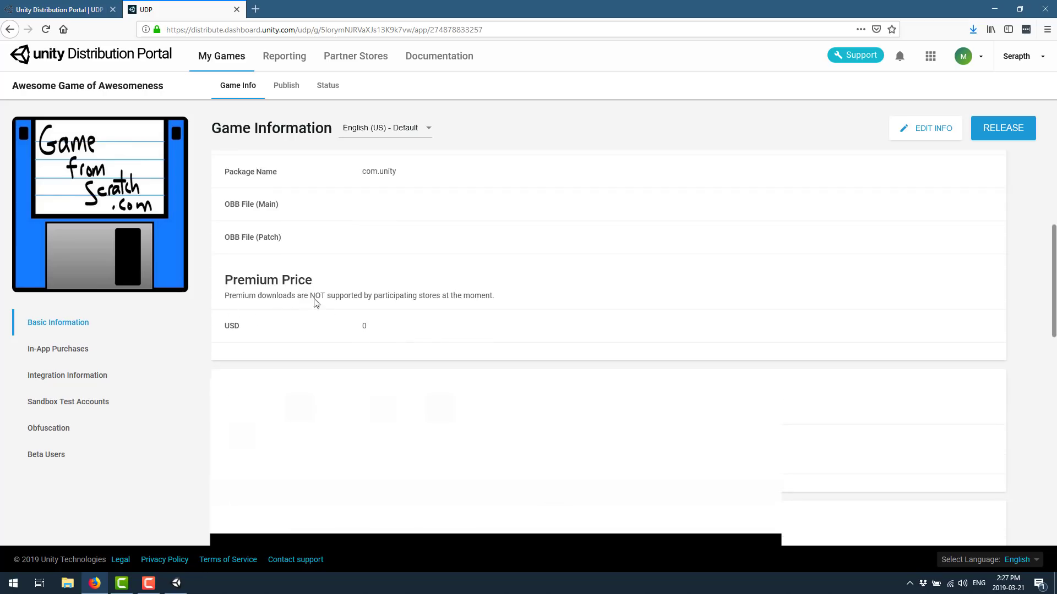
pyautogui.scroll(-1, 397, 309)
pyautogui.scroll(-1, 385, 306)
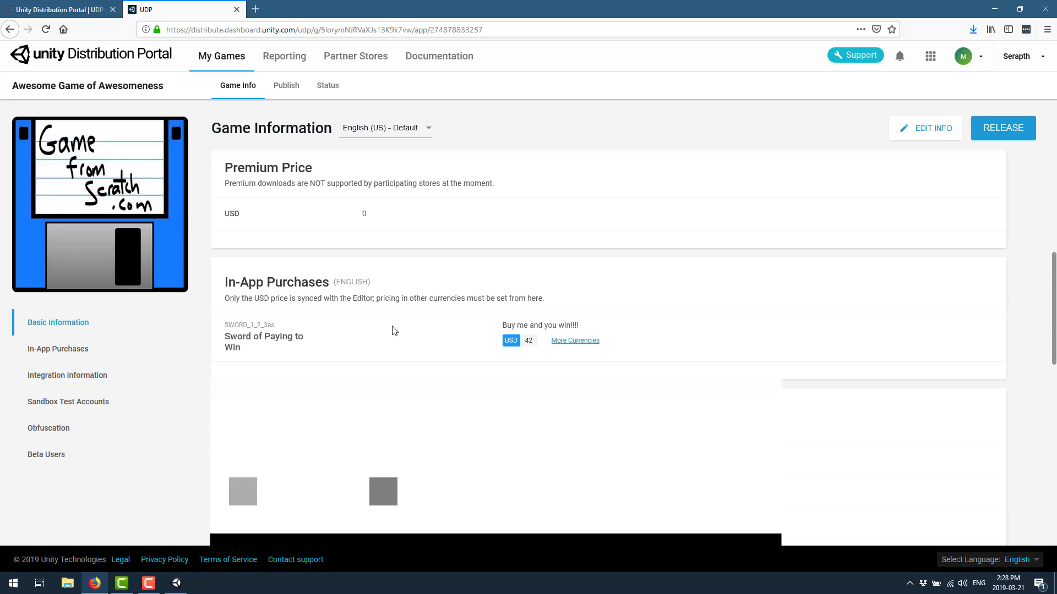
pyautogui.scroll(-1, 517, 281)
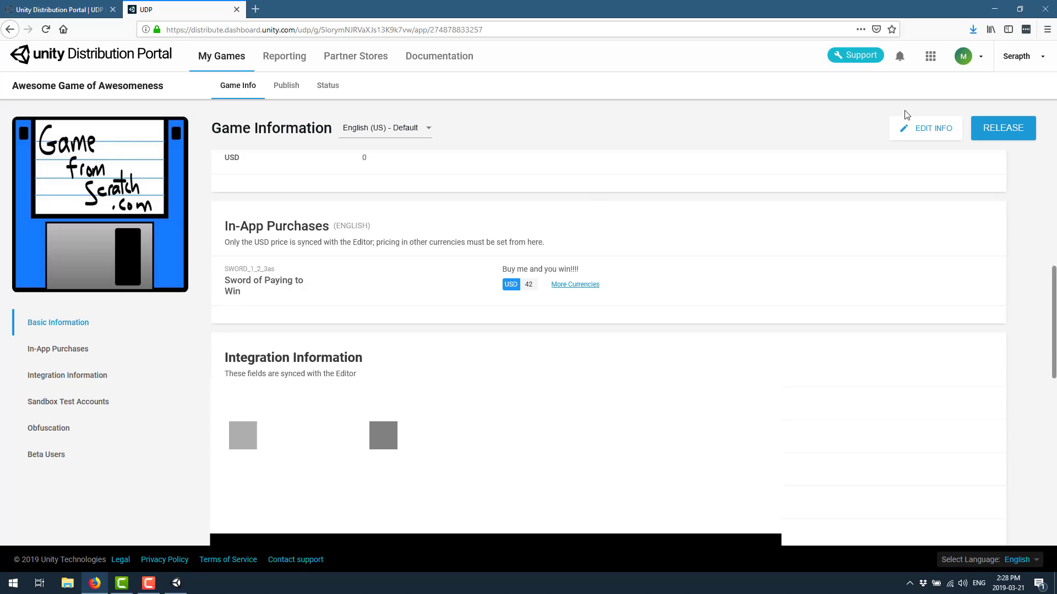
pyautogui.click(933, 129)
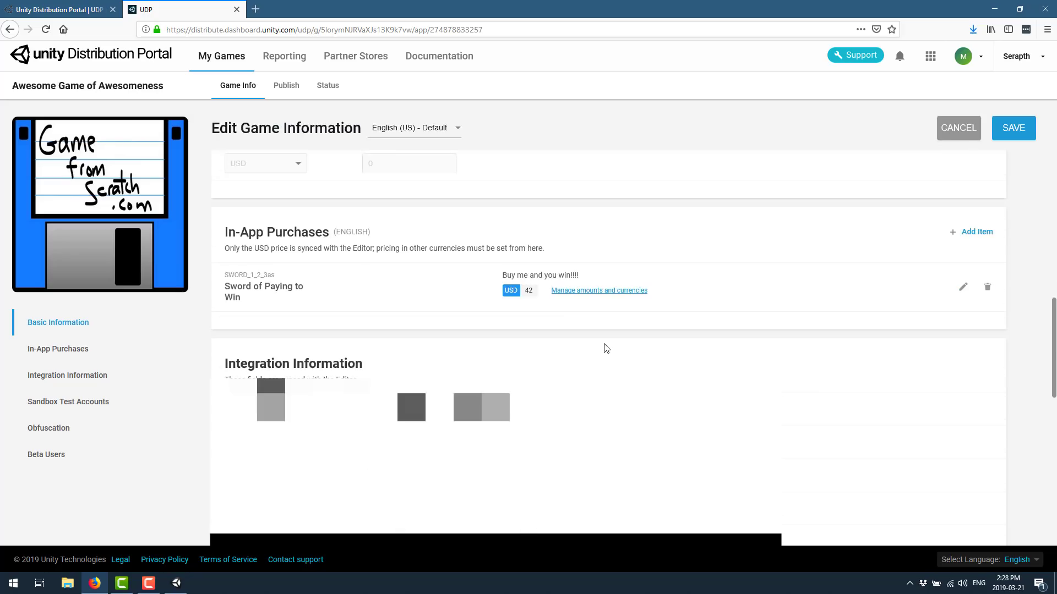
# Start a new IAP item and try several product IDs that the portal rejects as invalid
pyautogui.click(973, 233)
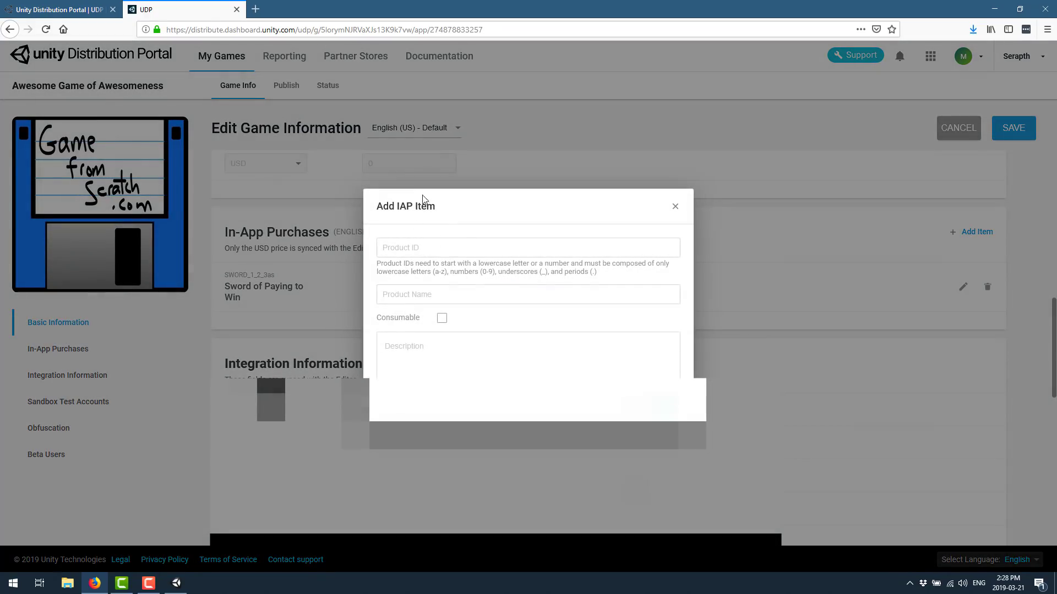
pyautogui.click(463, 250)
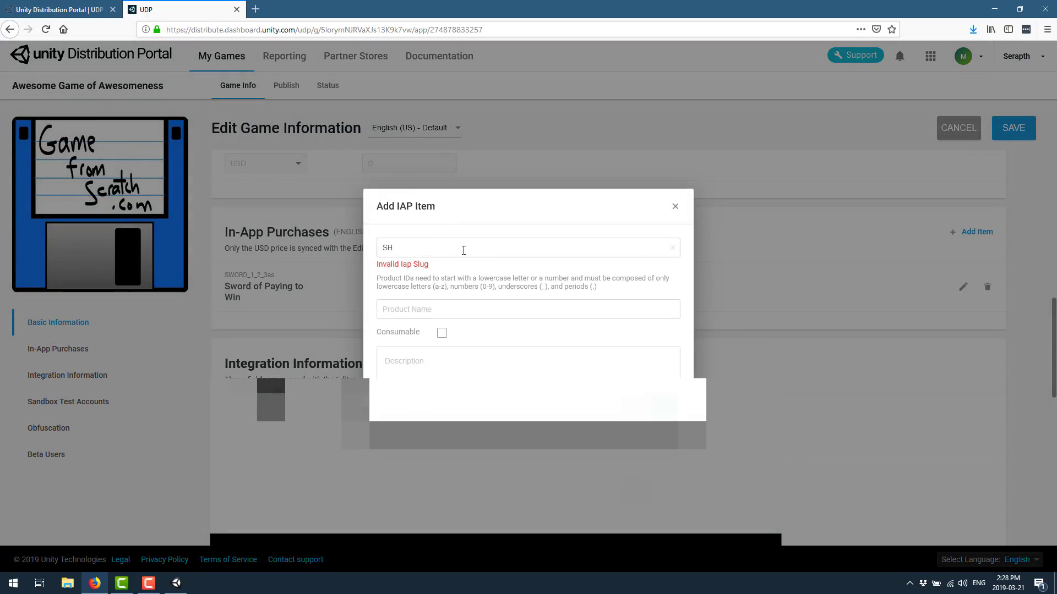
pyautogui.write('23424243')
pyautogui.press('Tab')
pyautogui.doubleClick(464, 250)
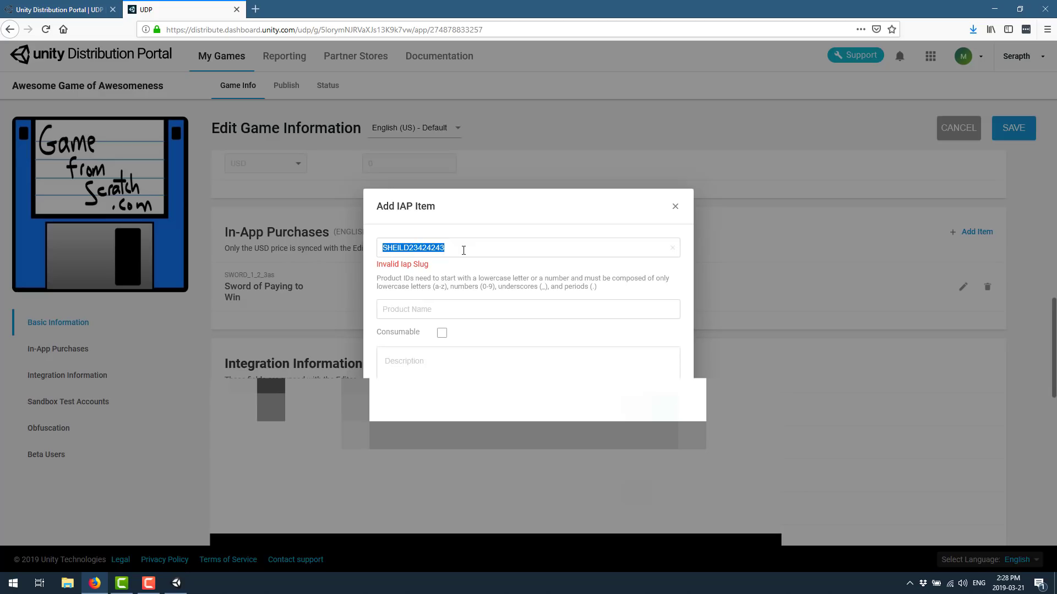
pyautogui.press('BackSpace')
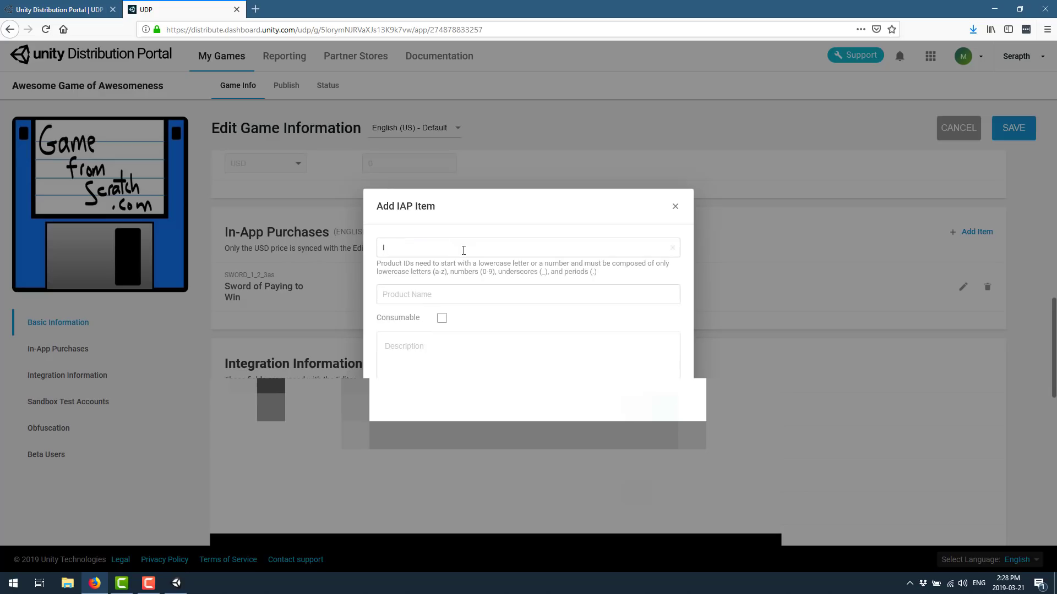
pyautogui.write('shieldOfG')
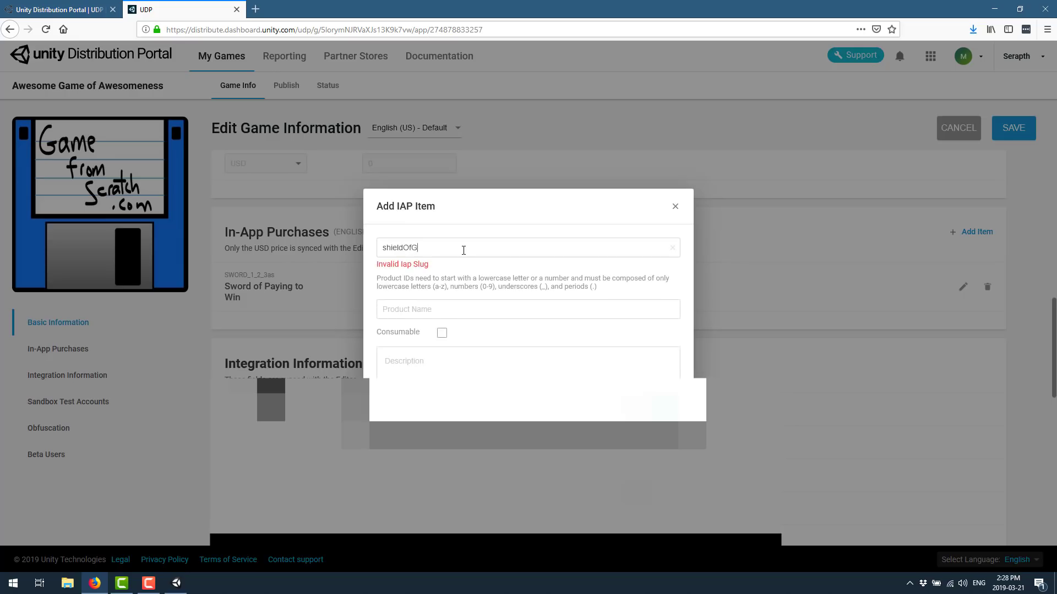
pyautogui.write('ulability2342')
pyautogui.press('Tab')
# Set the product ID to shieldofguilable2342 and the name to 'Shield of Suckers'
pyautogui.doubleClick(543, 246)
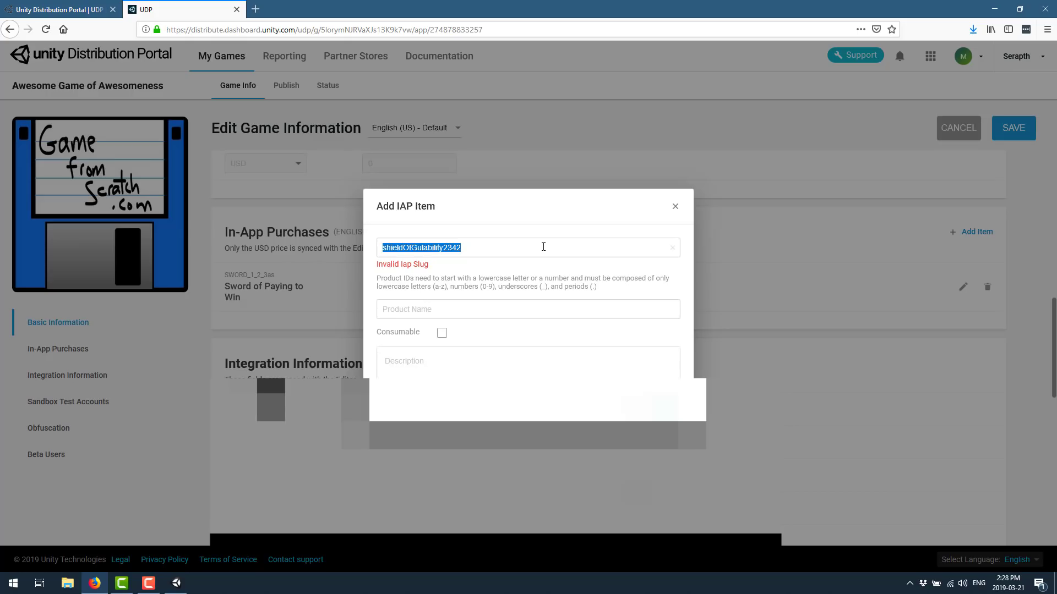
pyautogui.write('shieldofgui')
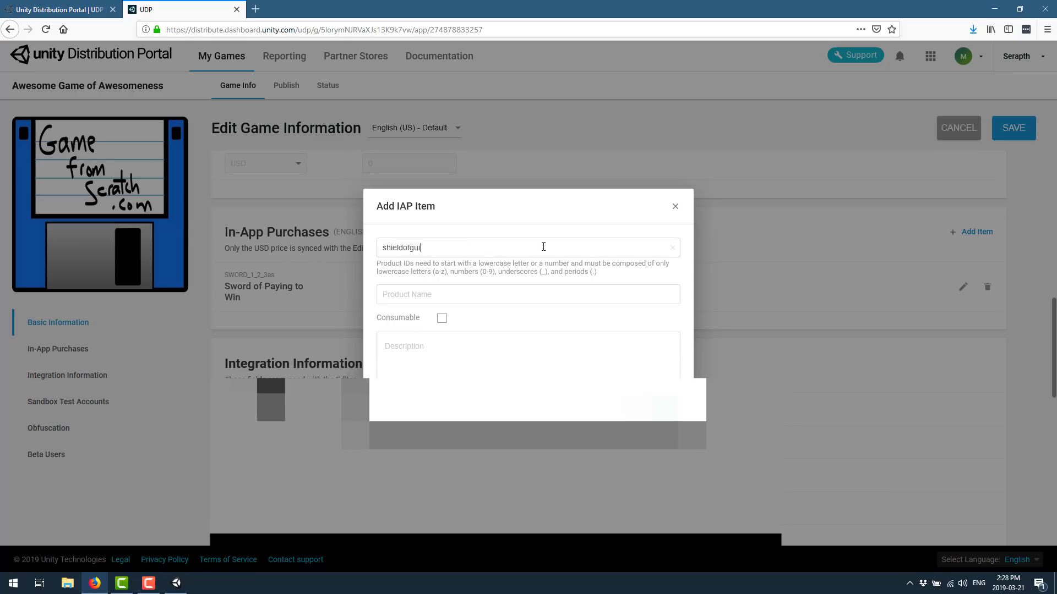
pyautogui.write('lable2342')
pyautogui.press('Tab')
pyautogui.write('Sh')
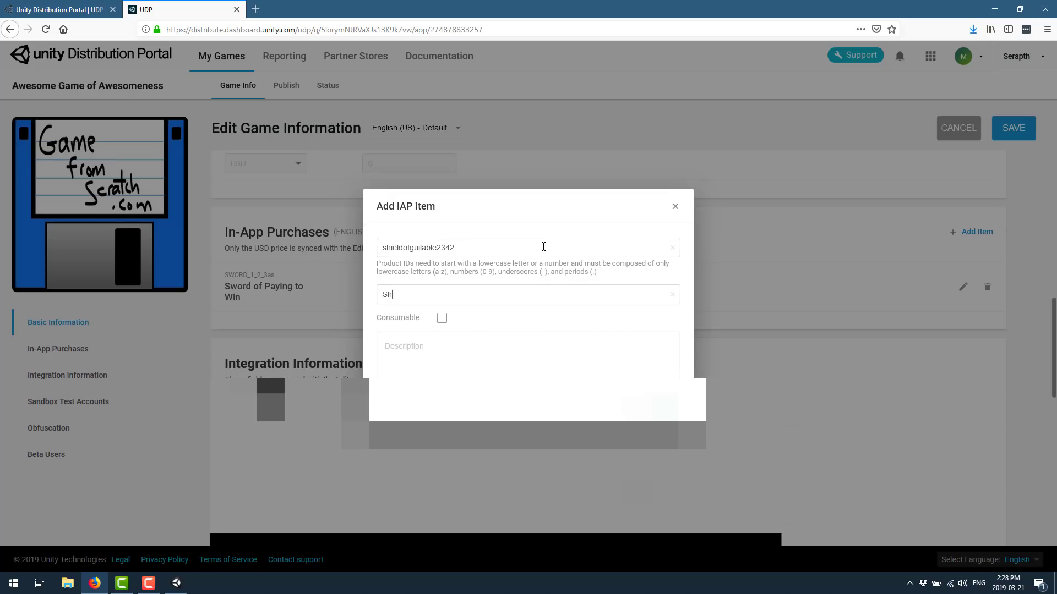
pyautogui.write('ield of Suckers')
pyautogui.scroll(-4, 652, 319)
pyautogui.click(480, 358)
# Add Shield of Suckers with placeholder description 'dffgsdfr' and set its price to 3 USD
pyautogui.write('dffgsdfr')
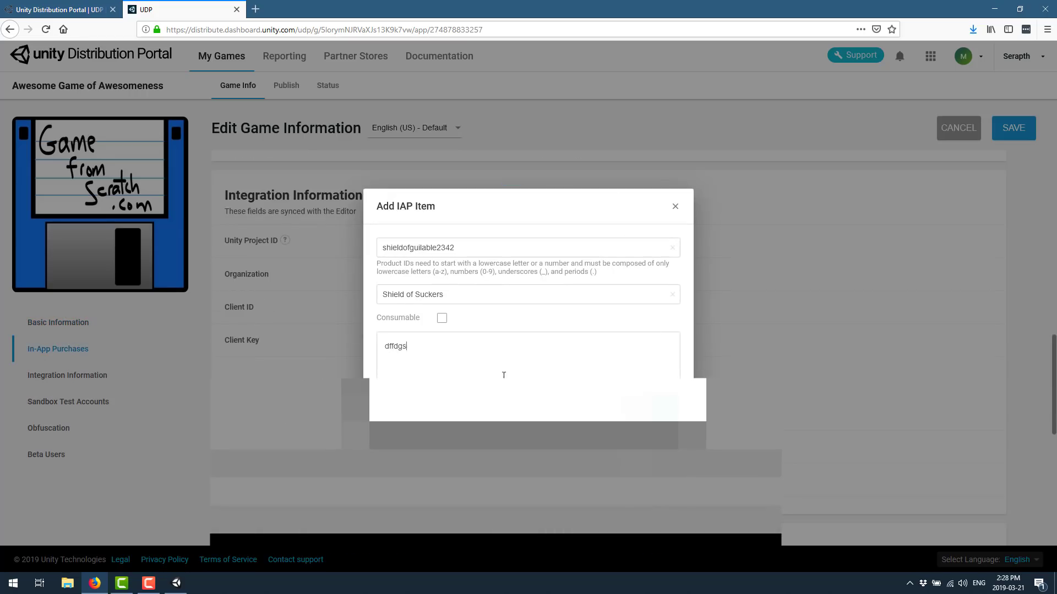
pyautogui.click(655, 405)
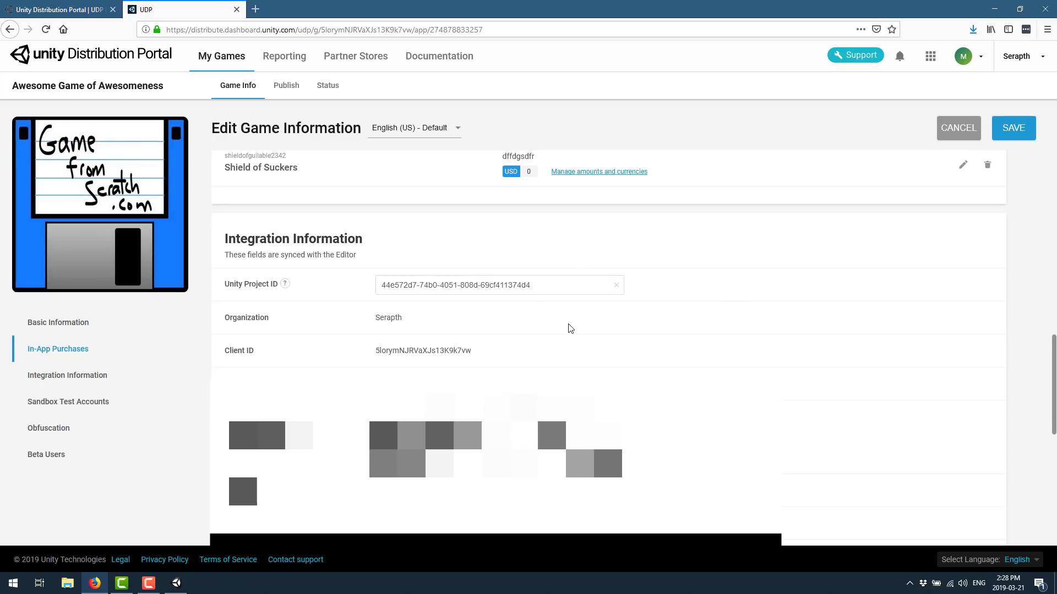
pyautogui.click(562, 172)
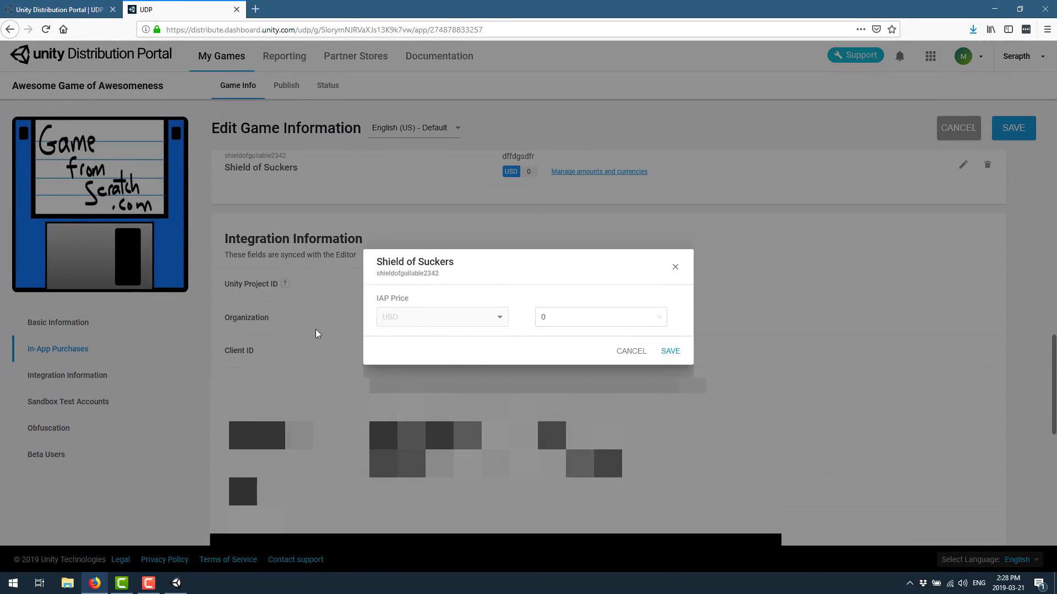
pyautogui.click(584, 310)
pyautogui.click(672, 350)
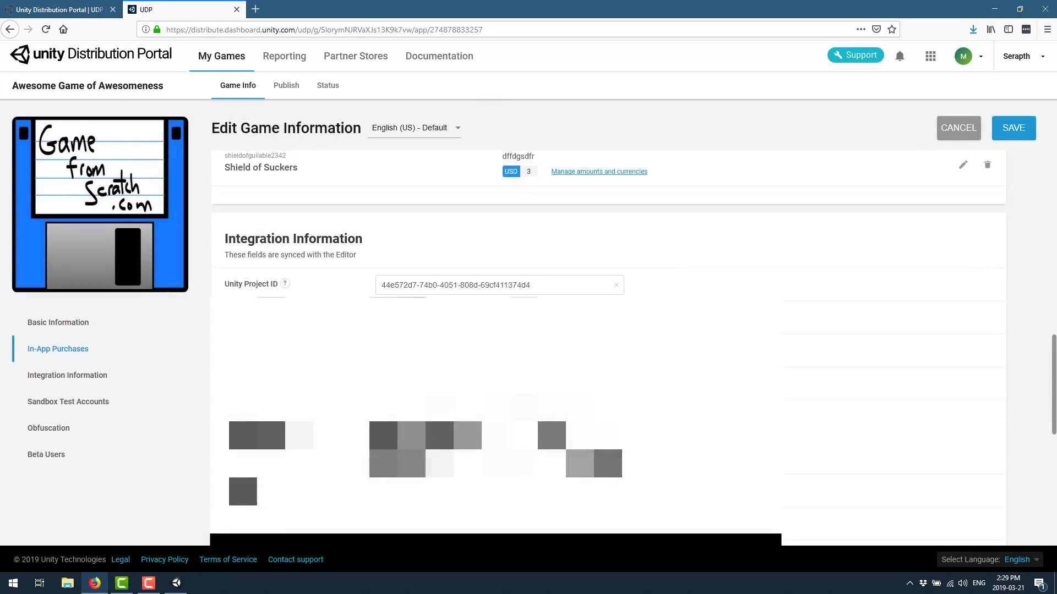
pyautogui.scroll(2, 551, 220)
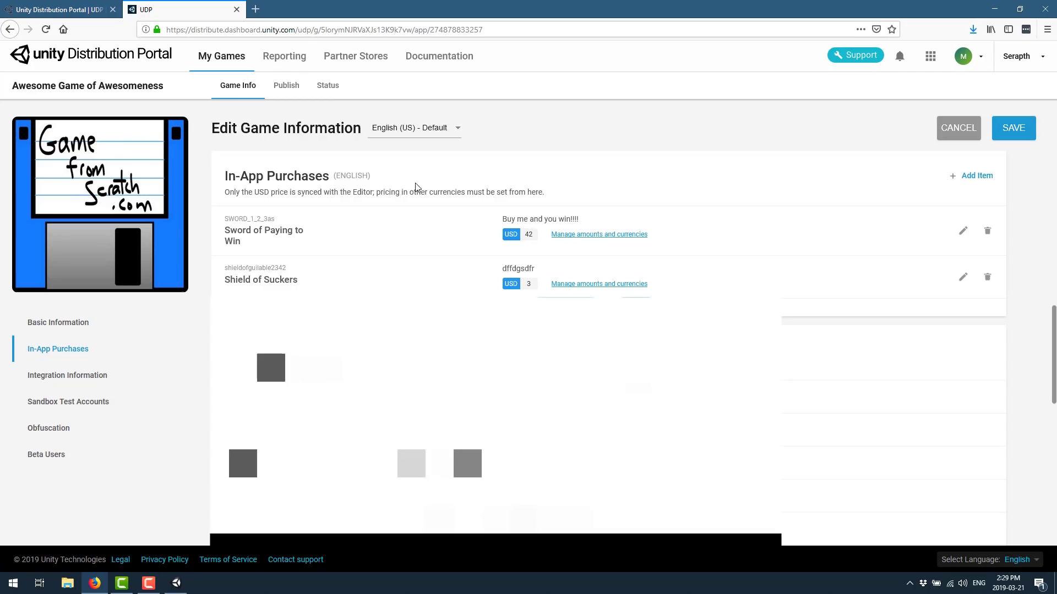
# Stay on the page instead of publishing, save the edited game information, and dismiss the success summary
pyautogui.scroll(-5, 415, 187)
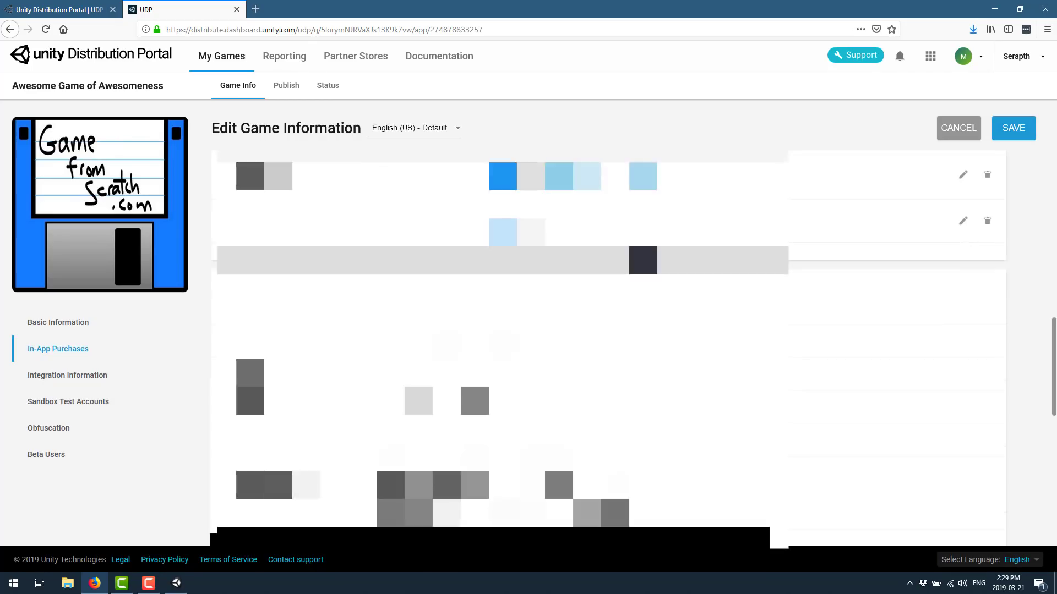
pyautogui.scroll(-7, 550, 330)
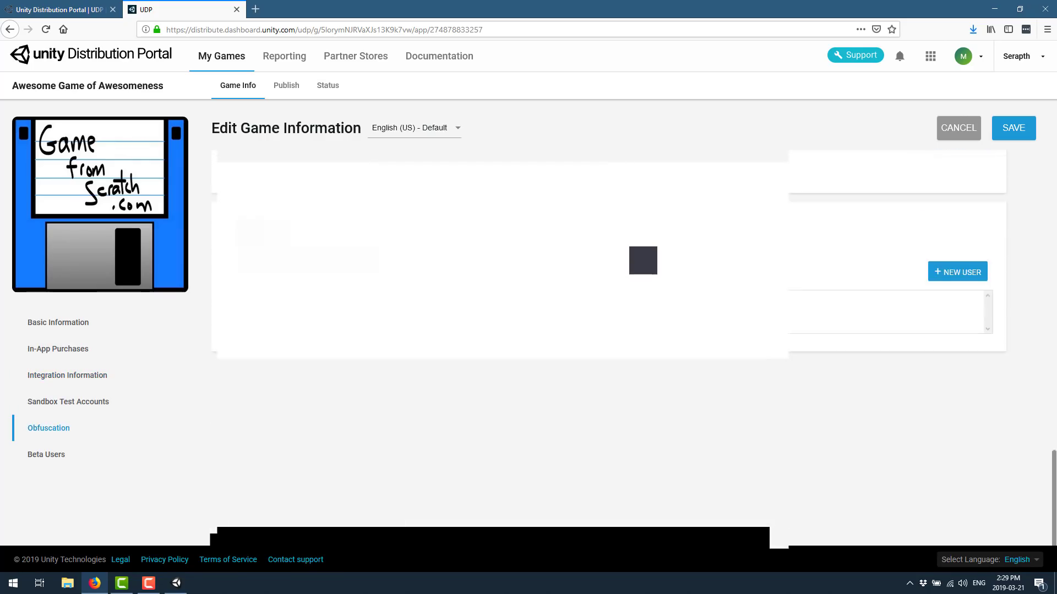
pyautogui.scroll(3, 551, 330)
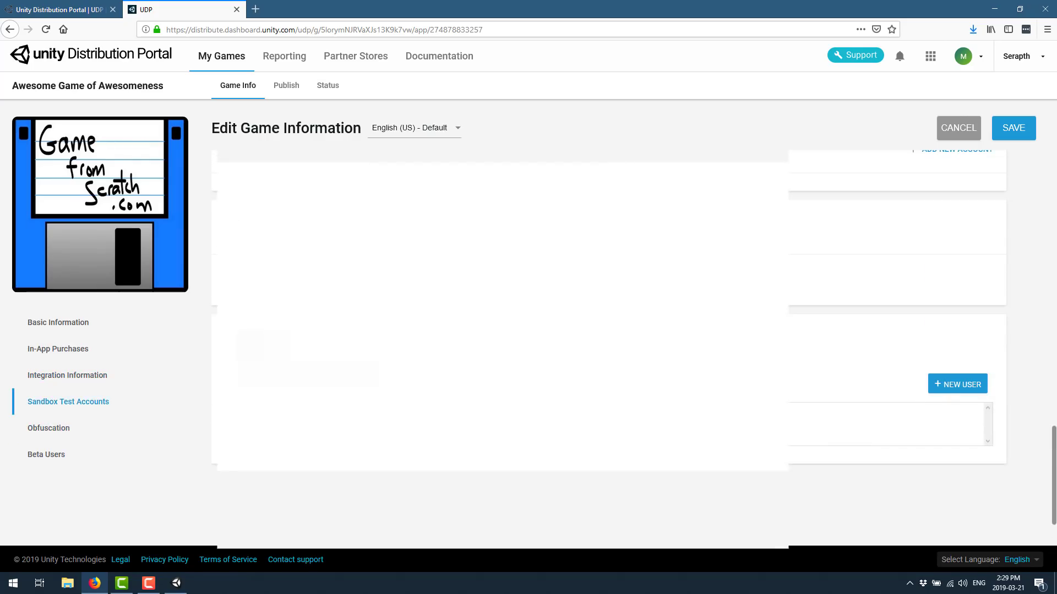
pyautogui.scroll(3, 605, 330)
pyautogui.scroll(5, 606, 330)
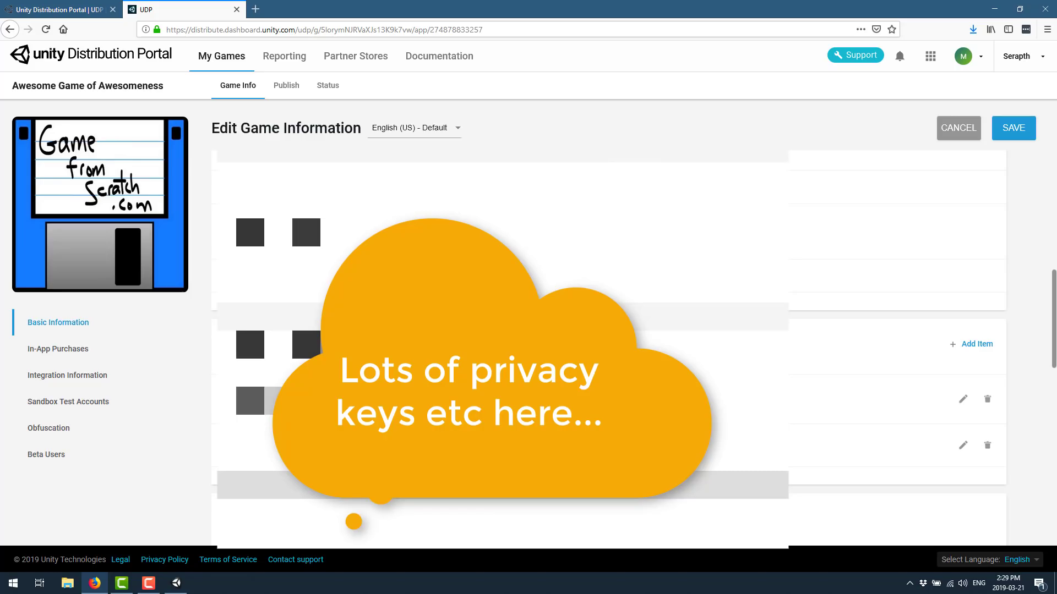
pyautogui.scroll(5, 605, 330)
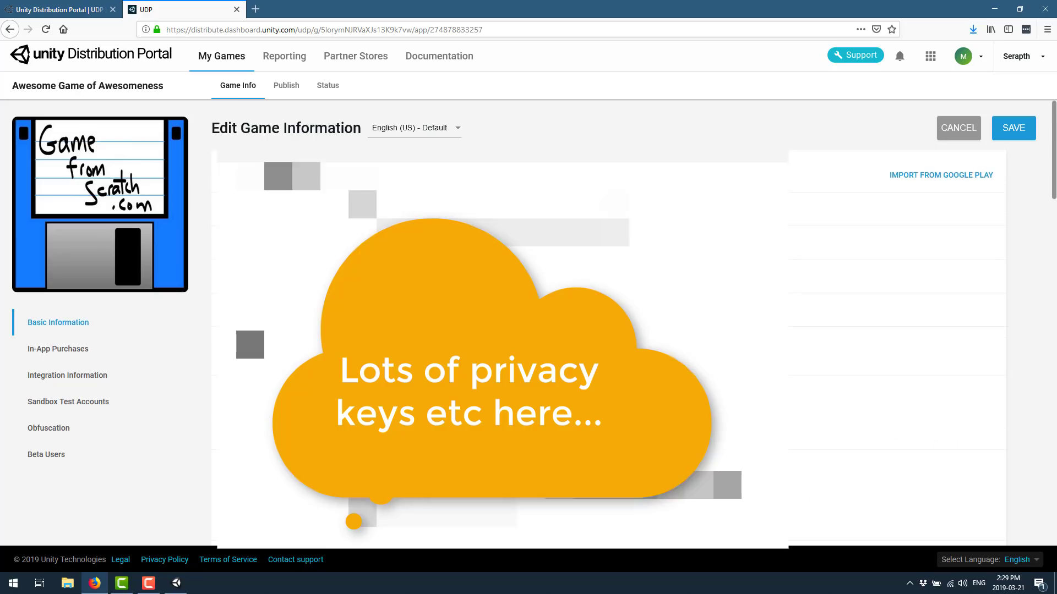
pyautogui.click(282, 89)
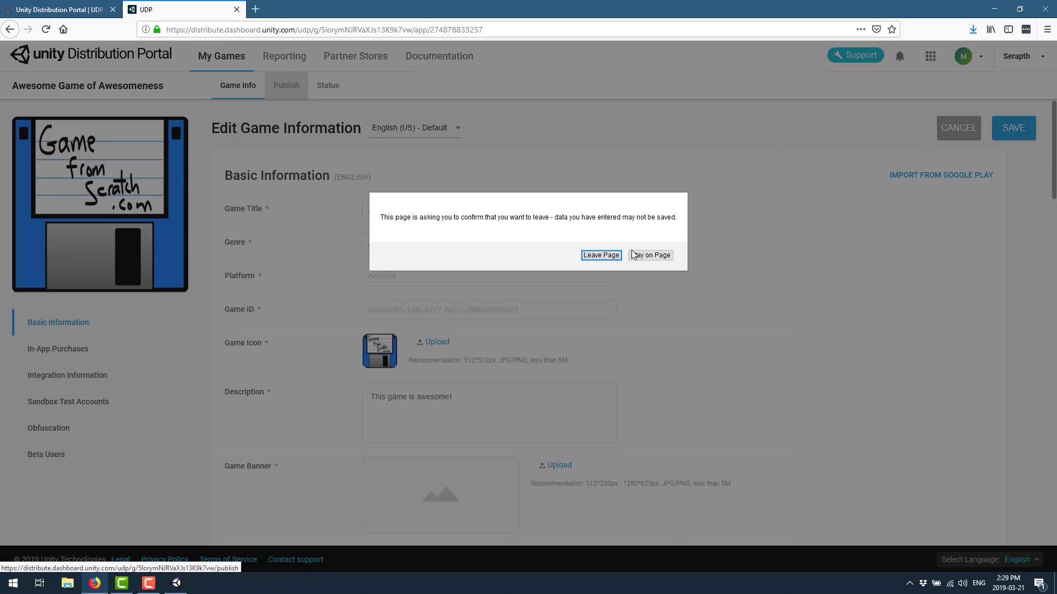
pyautogui.click(645, 255)
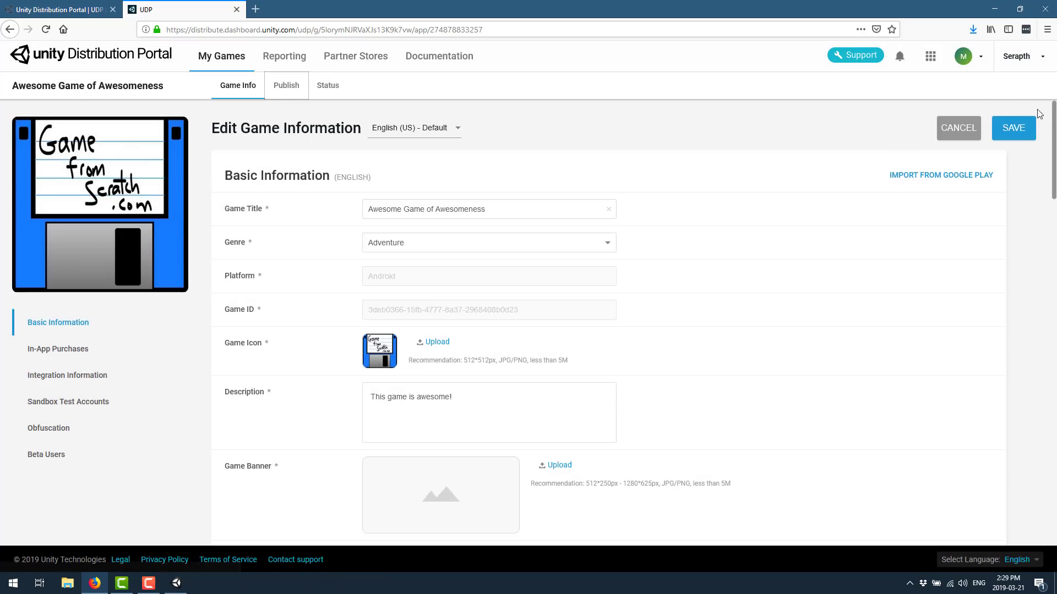
pyautogui.click(1016, 129)
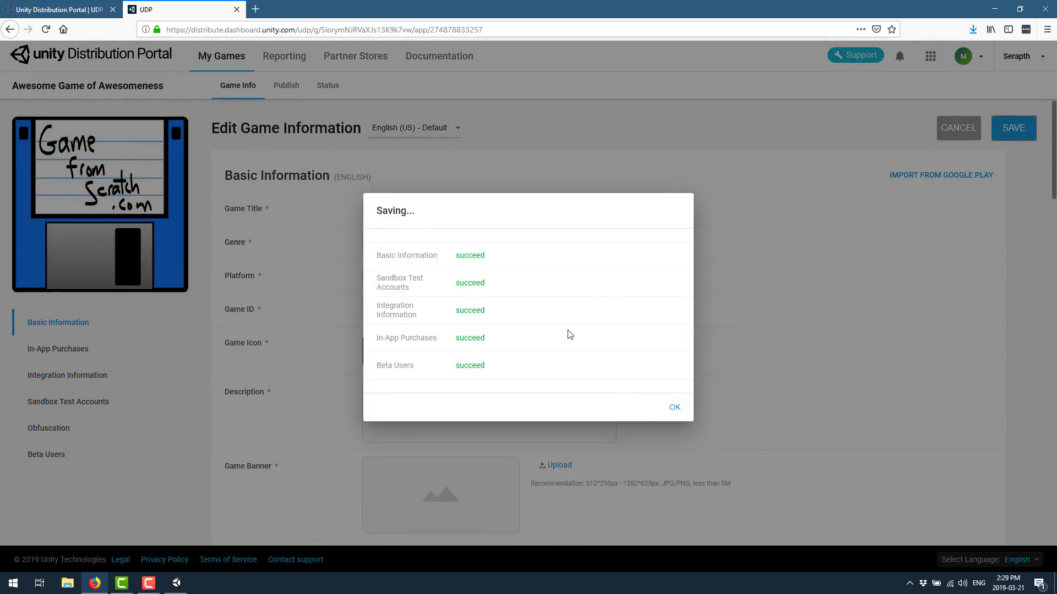
pyautogui.click(673, 407)
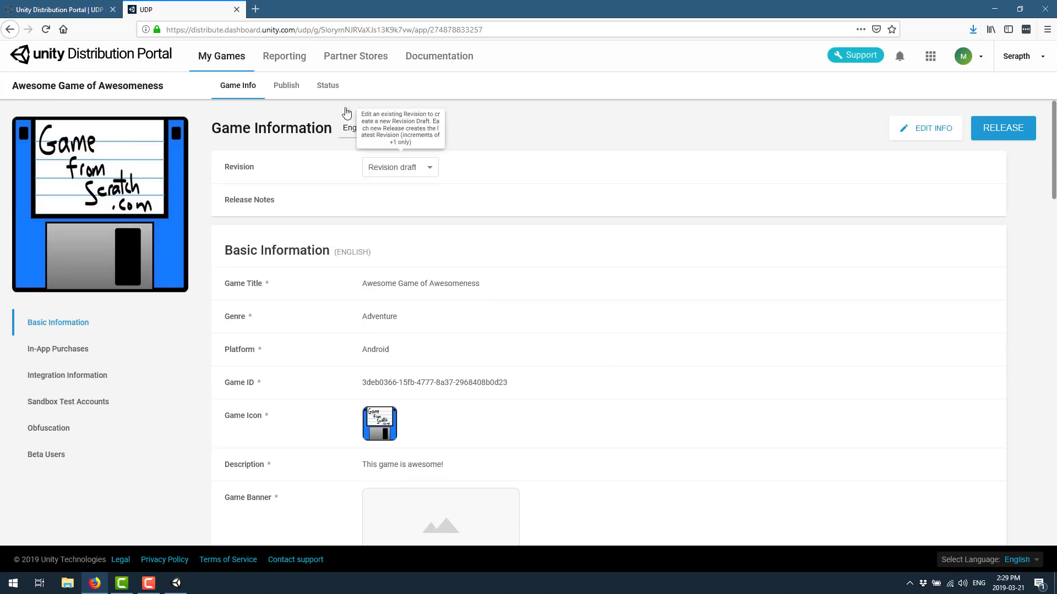
# View the Publish page listing Catappult, MOO Store and ONE store, then go to Reporting
pyautogui.click(287, 86)
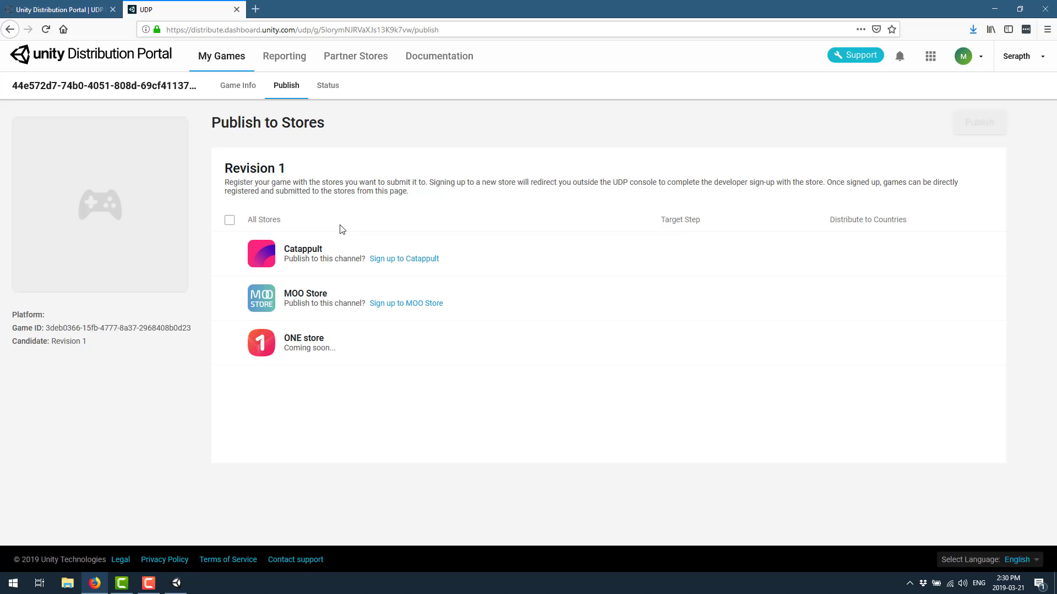
pyautogui.click(293, 61)
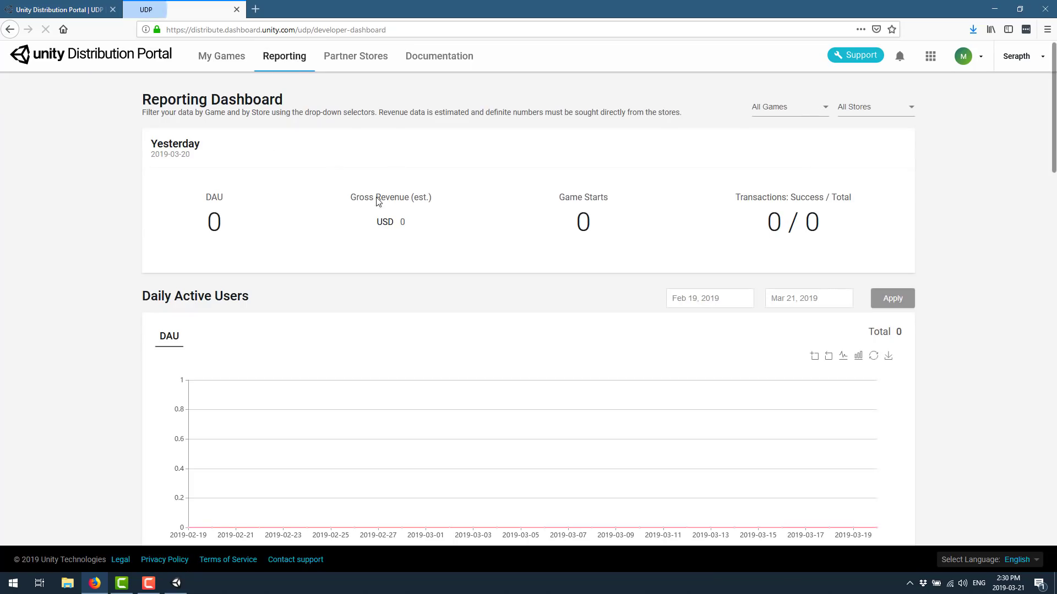
# Review the Reporting Dashboard's zero-activity charts, then open the Partner Stores overview
pyautogui.scroll(-3, 491, 235)
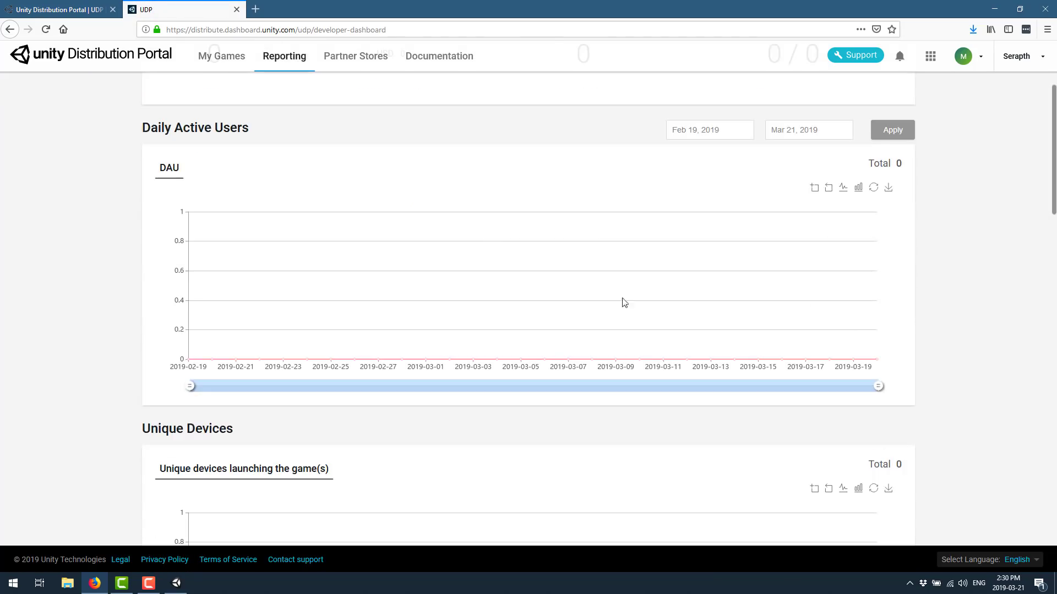
pyautogui.scroll(-2, 735, 375)
pyautogui.scroll(-1, 735, 375)
pyautogui.scroll(-6, 908, 328)
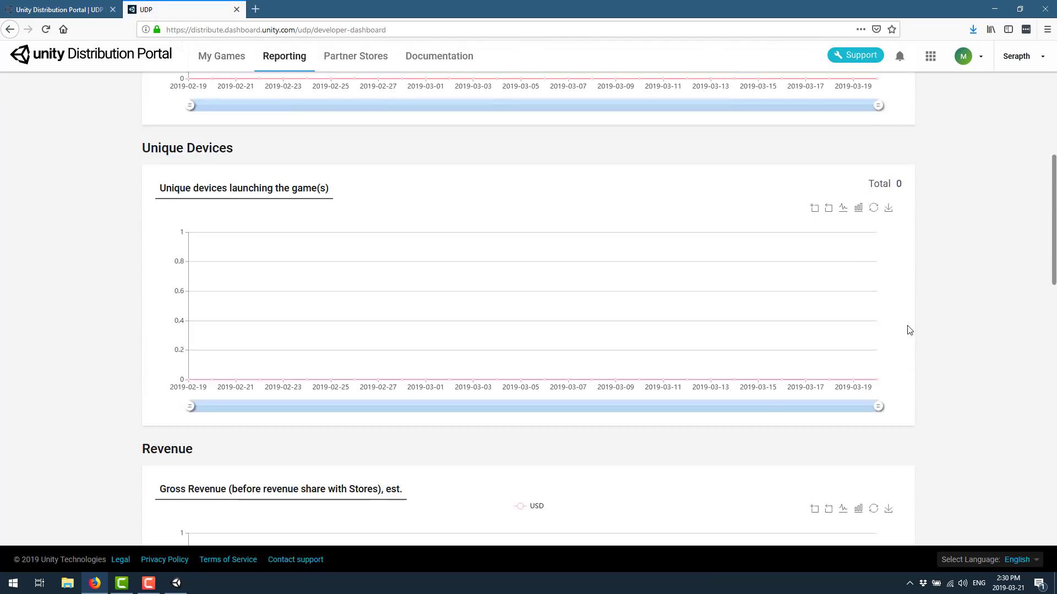
pyautogui.scroll(-11, 939, 333)
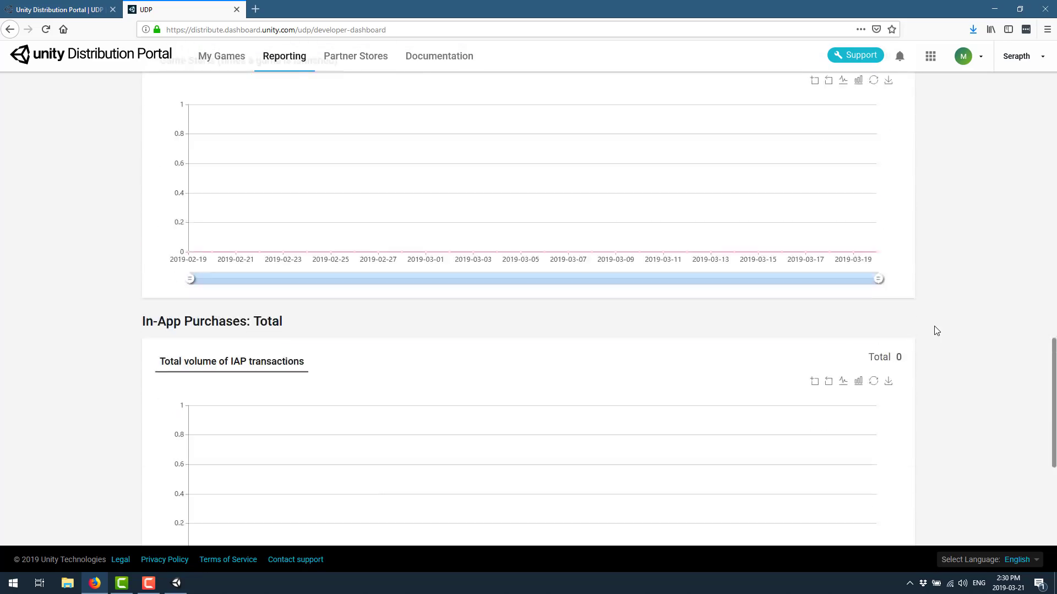
pyautogui.scroll(-5, 935, 329)
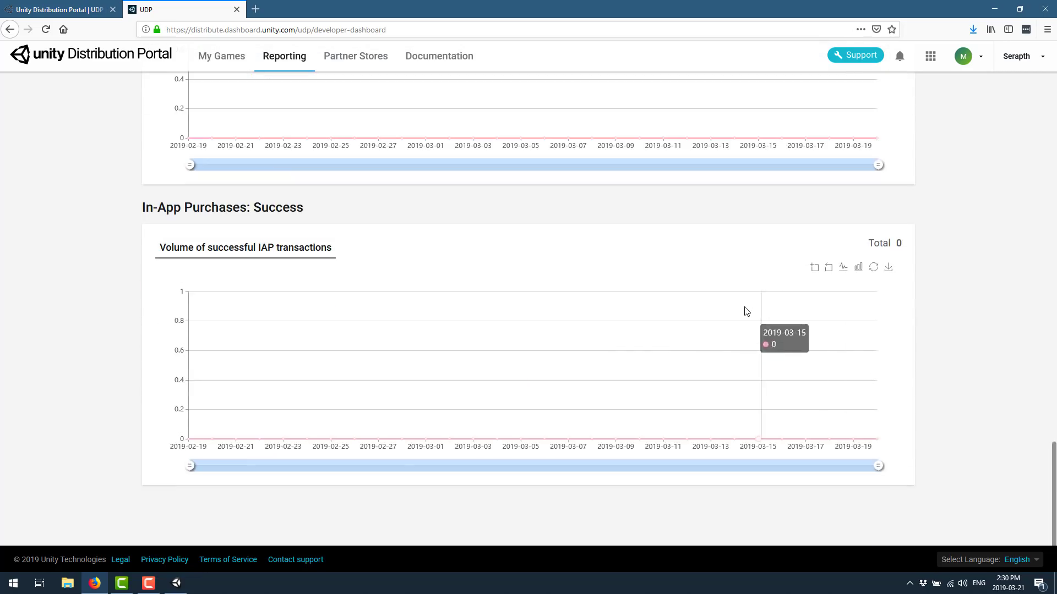
pyautogui.scroll(3, 738, 305)
pyautogui.scroll(20, 1009, 255)
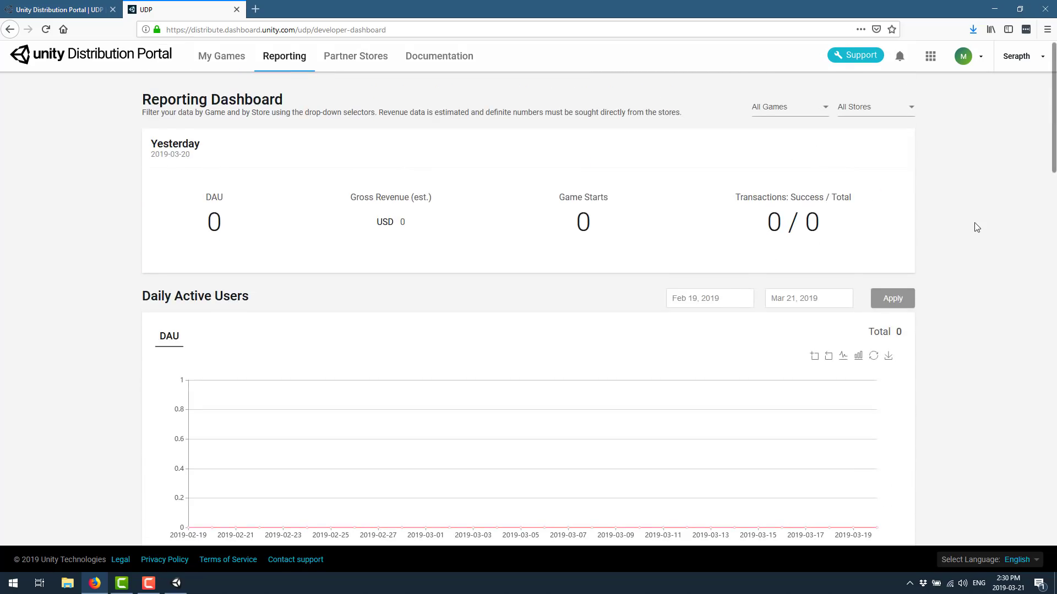
pyautogui.click(354, 70)
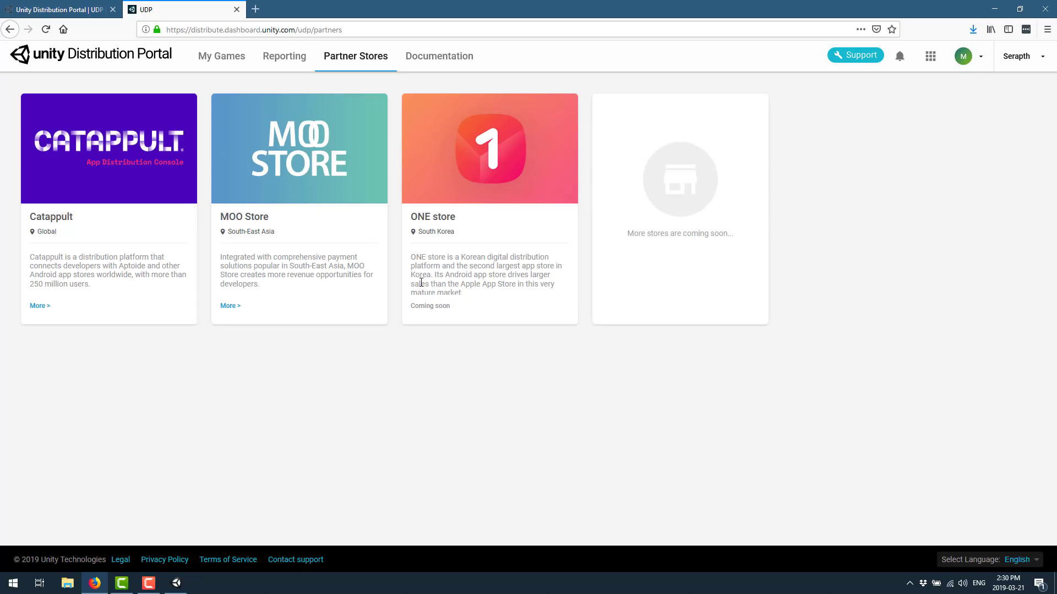
# On the UDP product page, highlight the FAQ answer saying only Unity-made games are supported
pyautogui.click(88, 11)
pyautogui.scroll(-2, 637, 265)
pyautogui.scroll(-2, 638, 266)
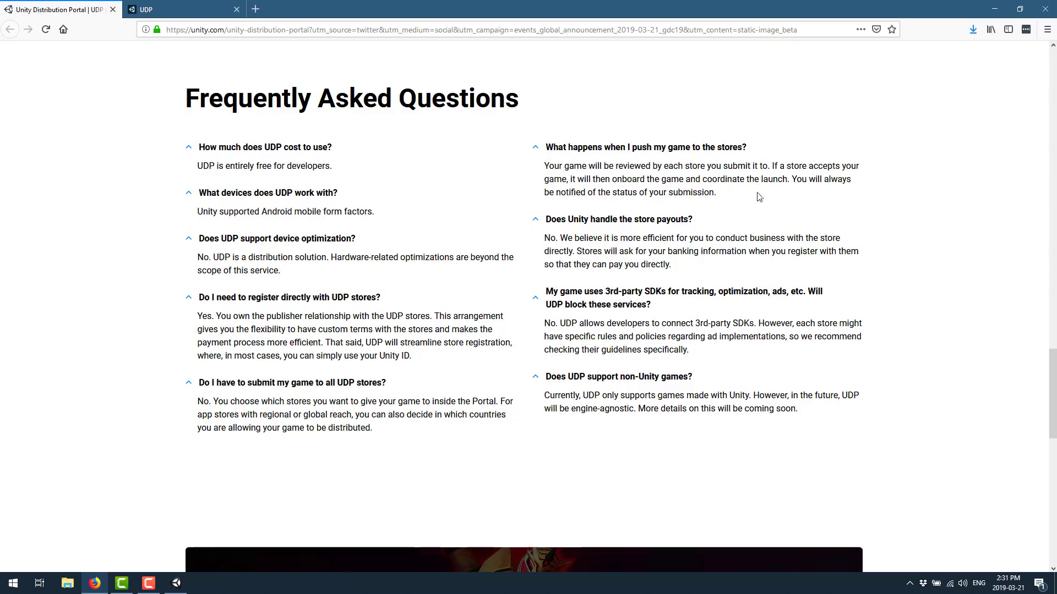
pyautogui.scroll(-1, 759, 197)
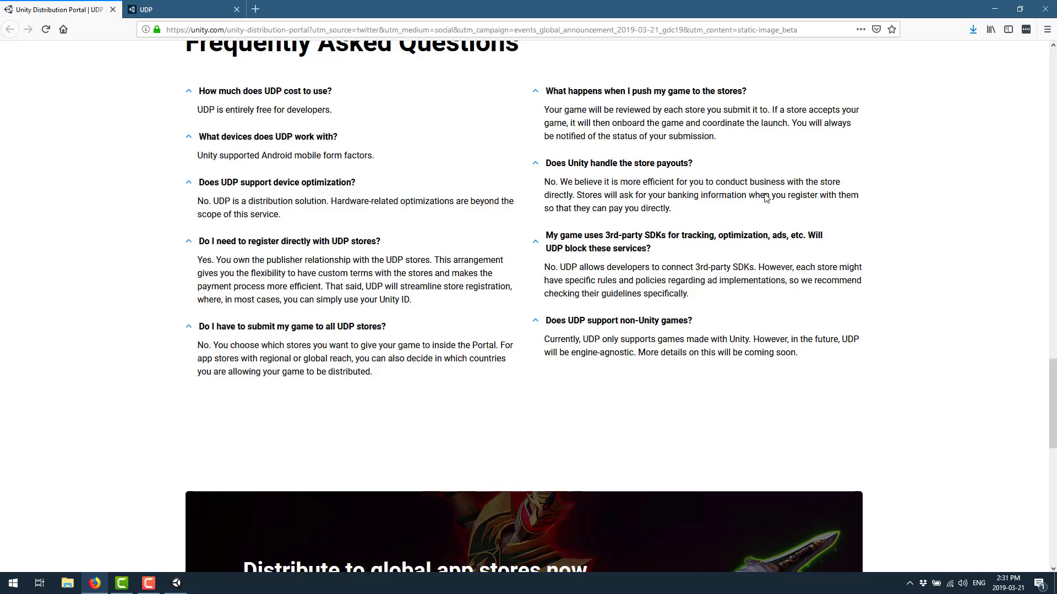
pyautogui.scroll(-2, 813, 210)
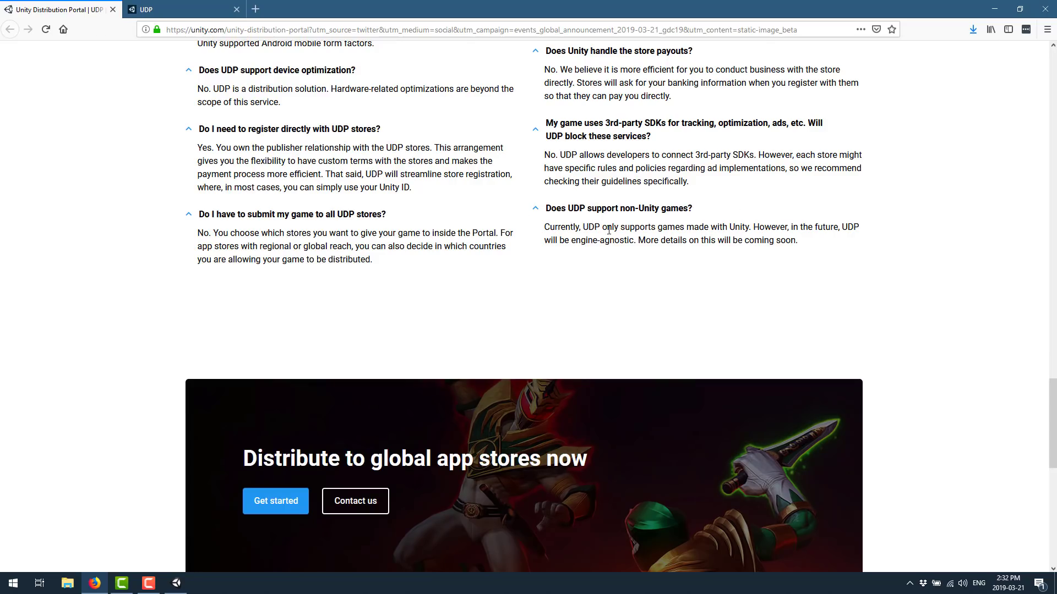
pyautogui.moveTo(607, 226); pyautogui.dragTo(641, 237)
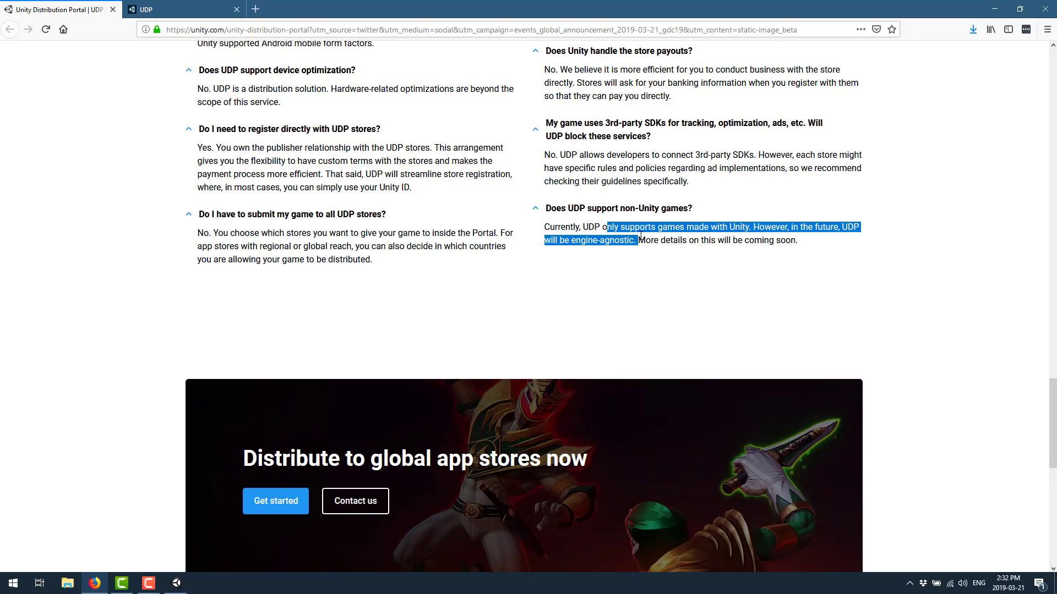
pyautogui.scroll(10, 640, 237)
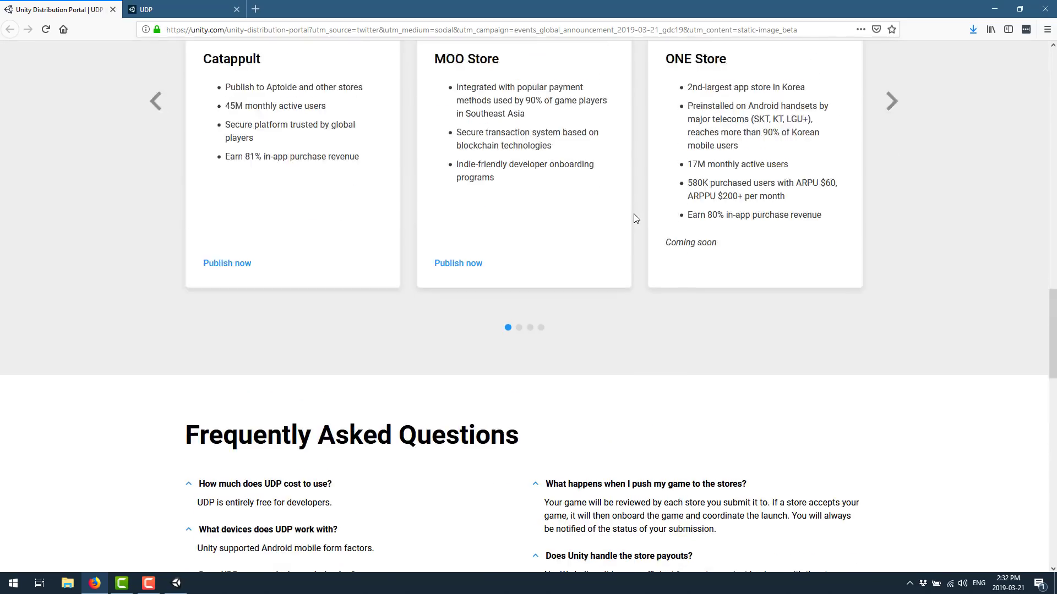
pyautogui.scroll(3, 634, 237)
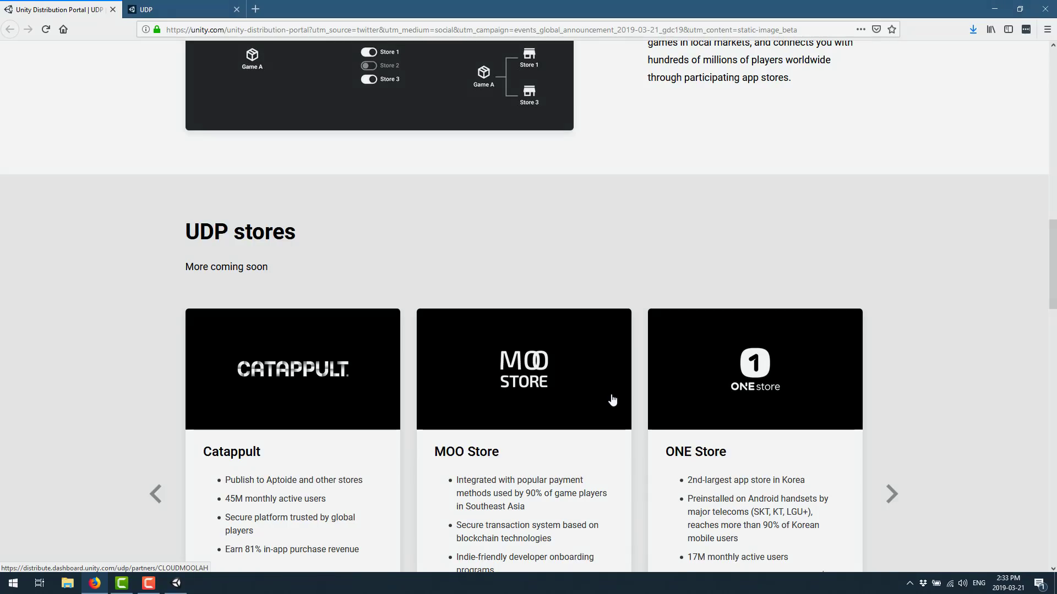
pyautogui.scroll(15, 644, 342)
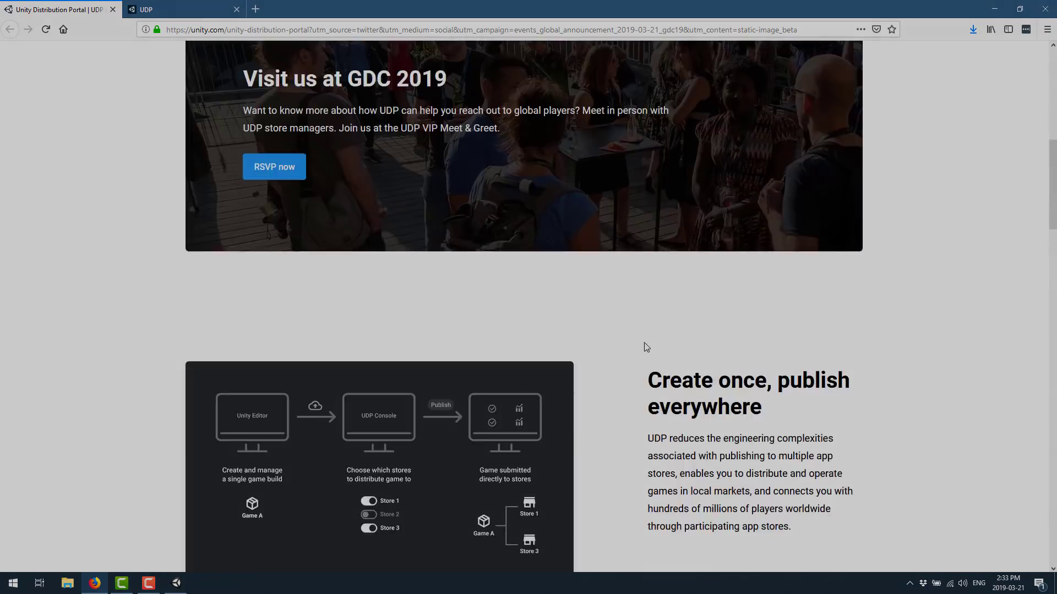